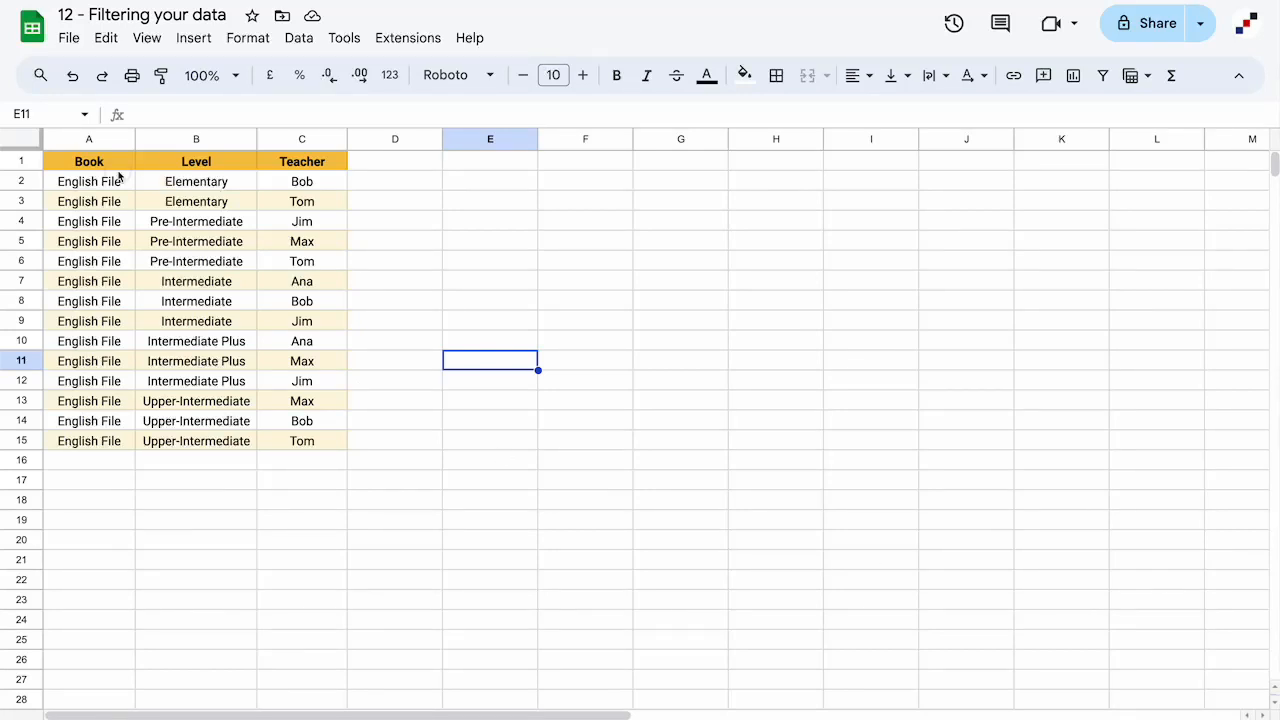
Add a filter to the Book, Level and Teacher header row and open the Teacher column's filter
left_click_drag(105, 165, 300, 175)
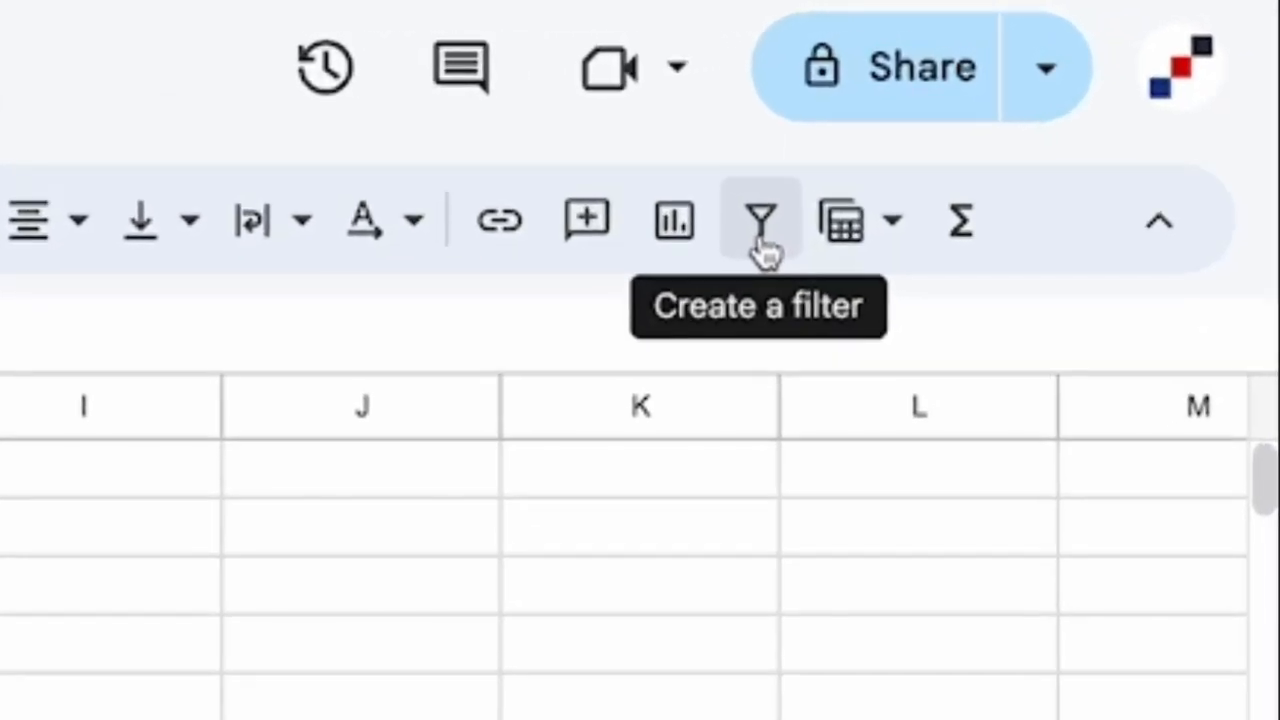
left_click(758, 243)
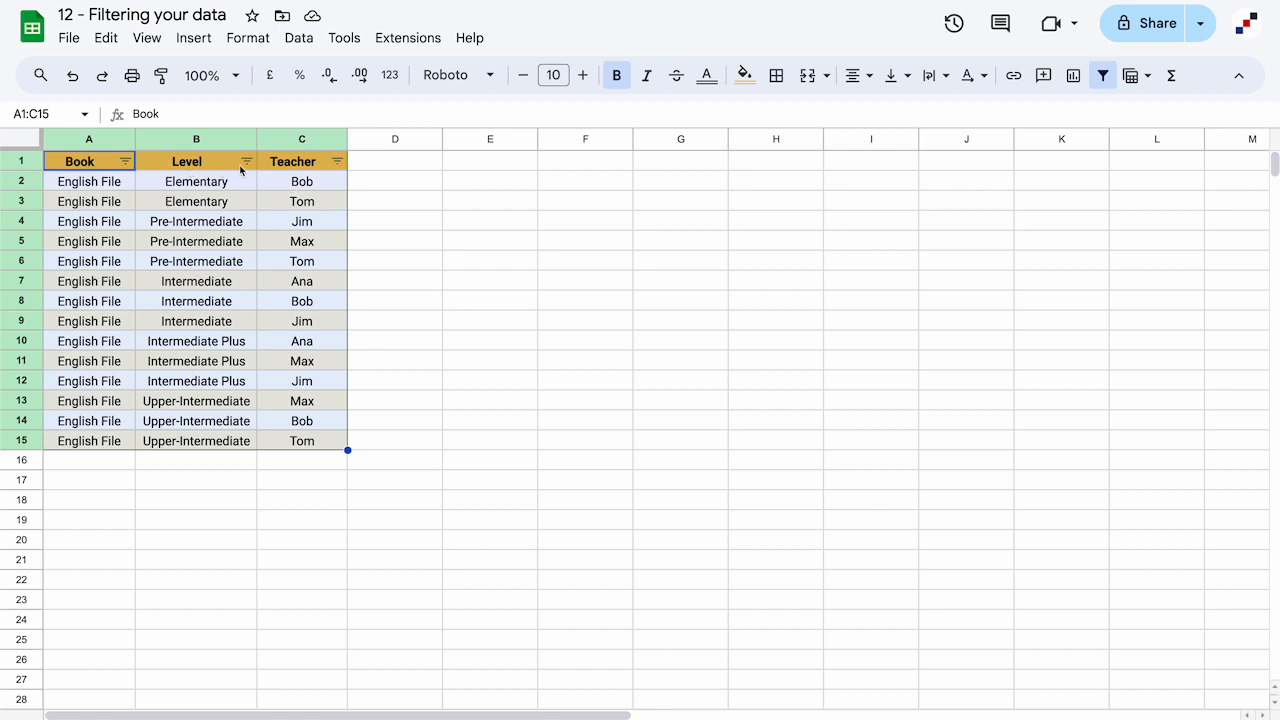
left_click(337, 162)
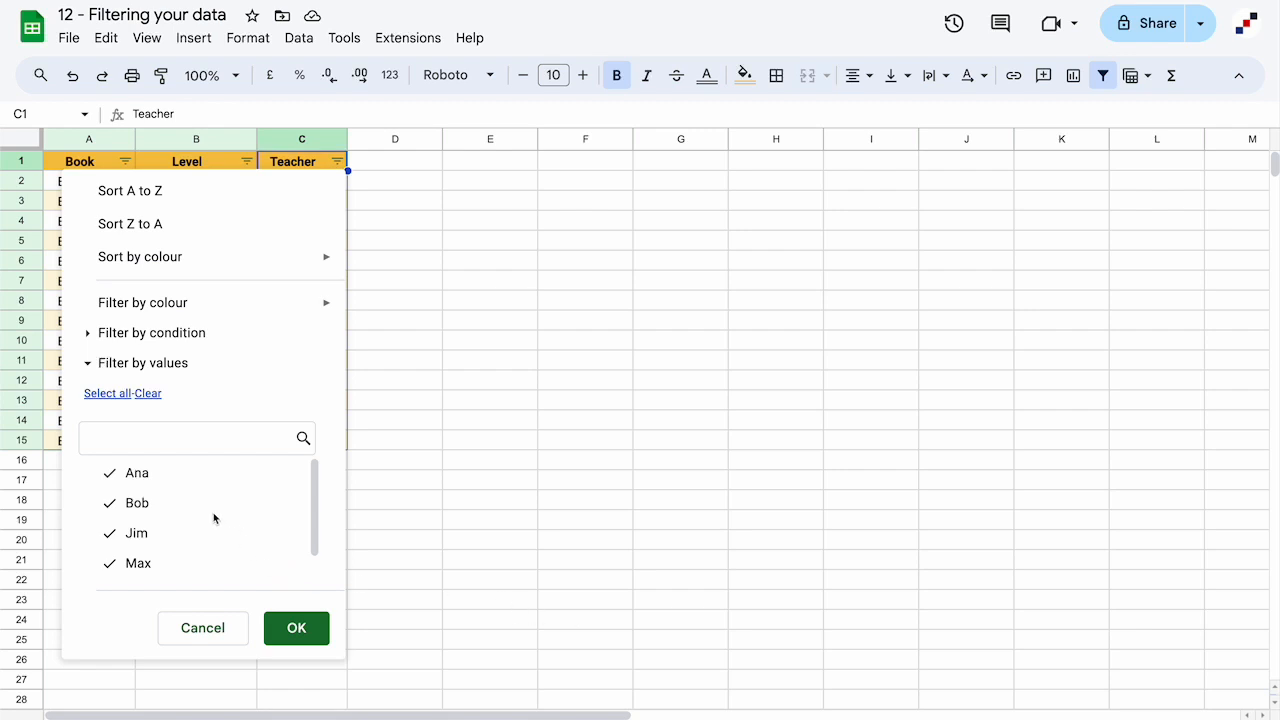
Filter the Teacher column to show only Bob's rows
left_click(134, 477)
left_click(129, 532)
left_click(124, 561)
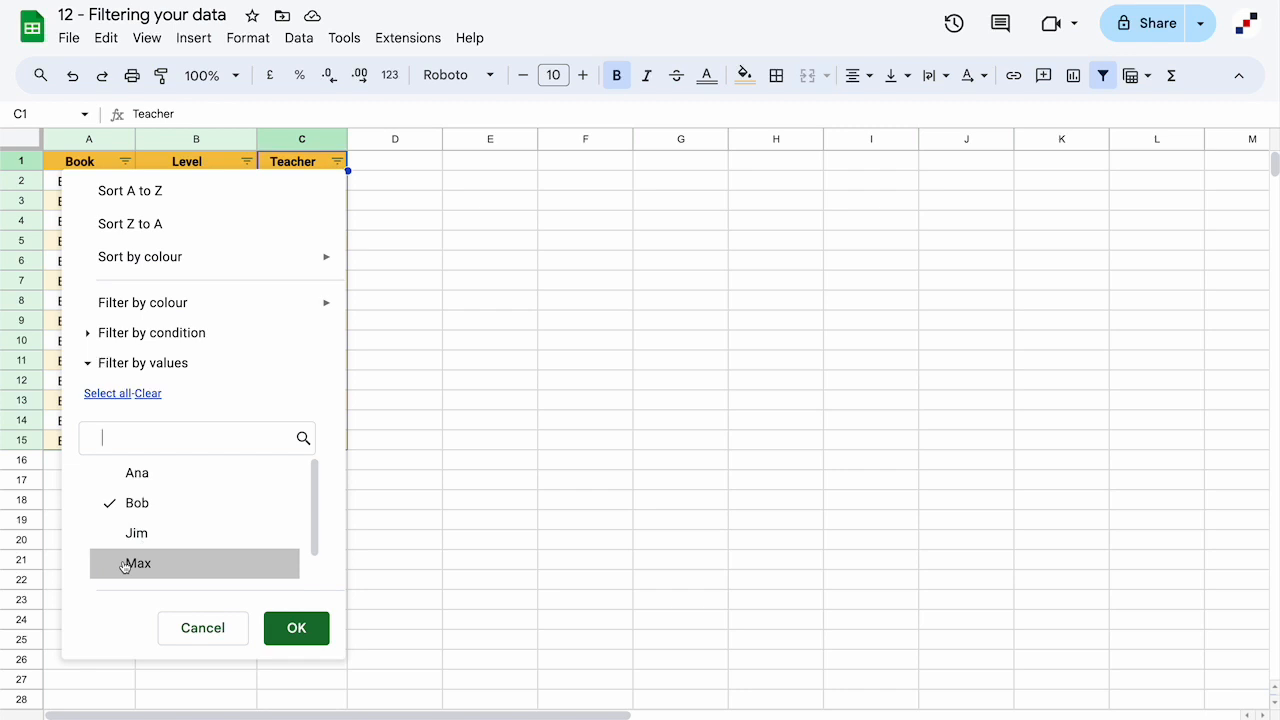
left_click(107, 394)
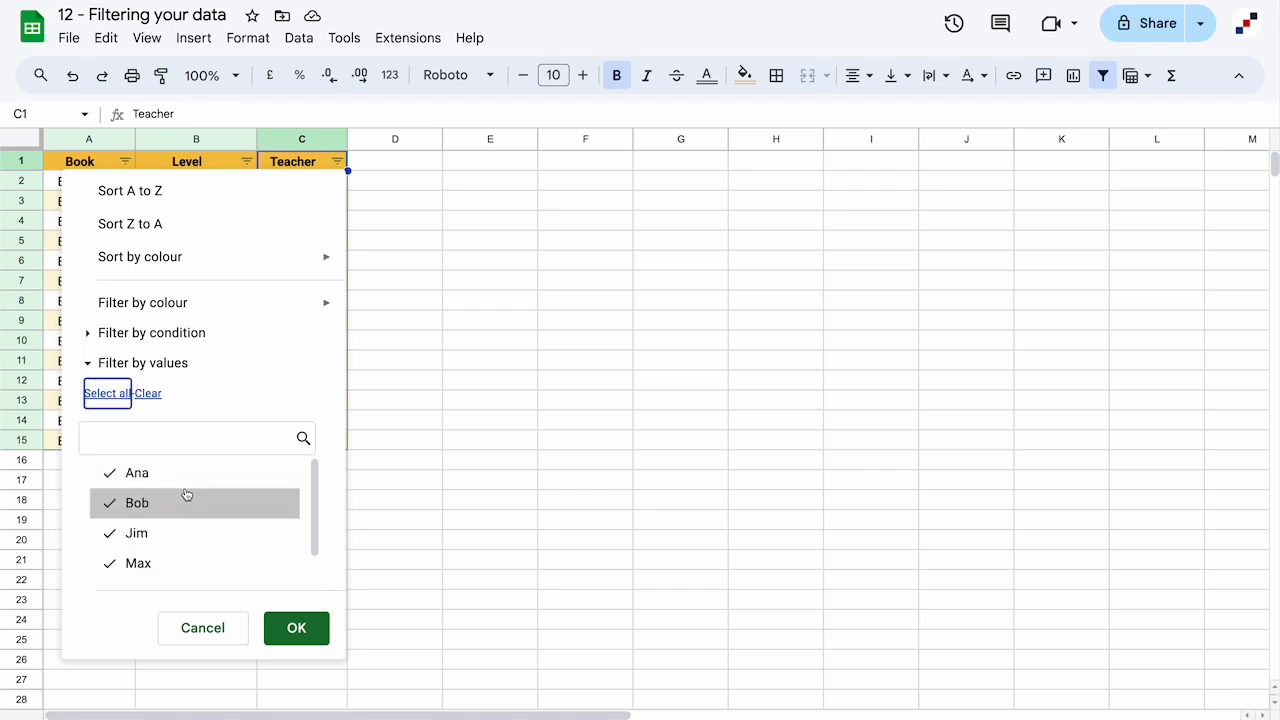
left_click(149, 395)
left_click(137, 513)
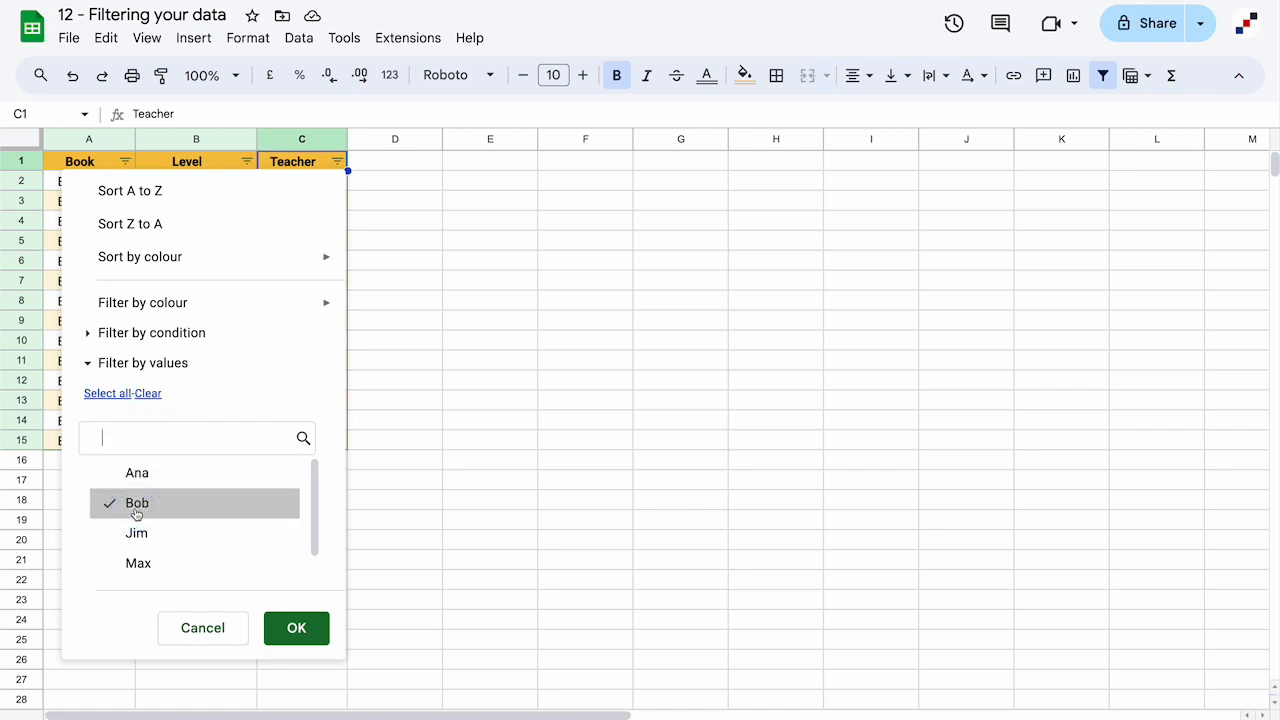
left_click(291, 634)
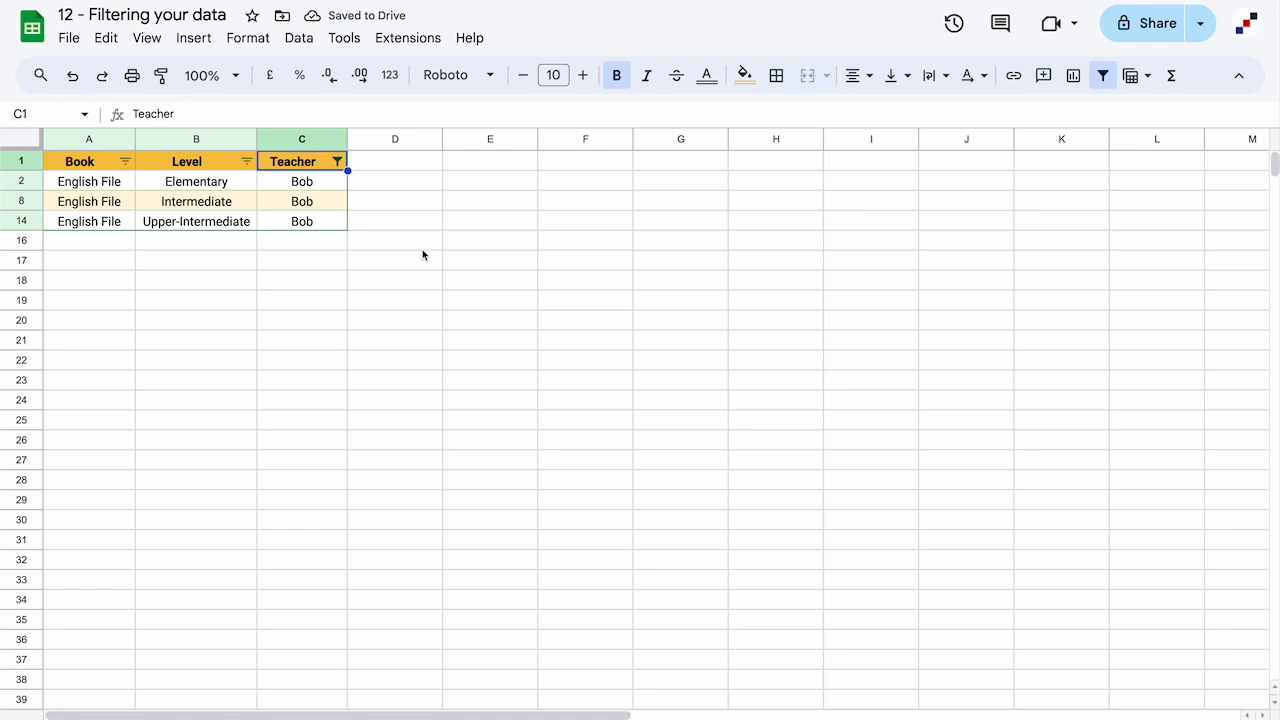
Include every teacher in the Teacher filter again so rows 2–15 reappear
left_click(338, 162)
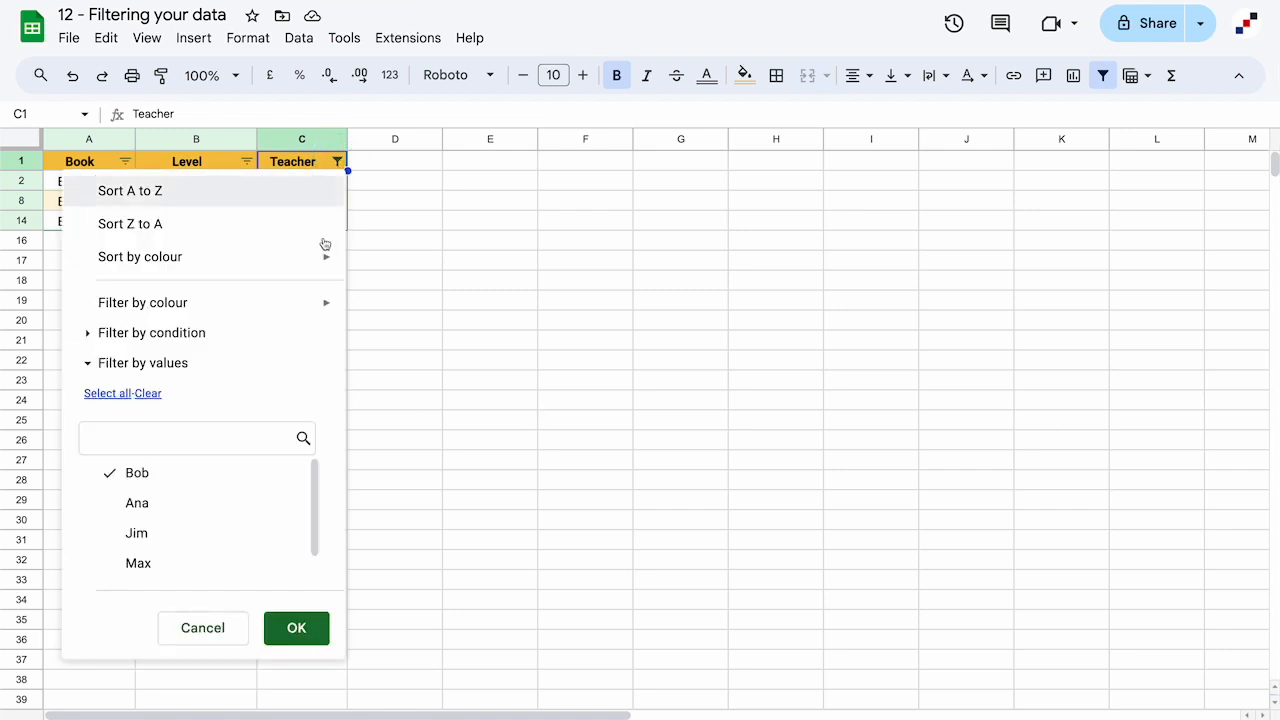
left_click(107, 394)
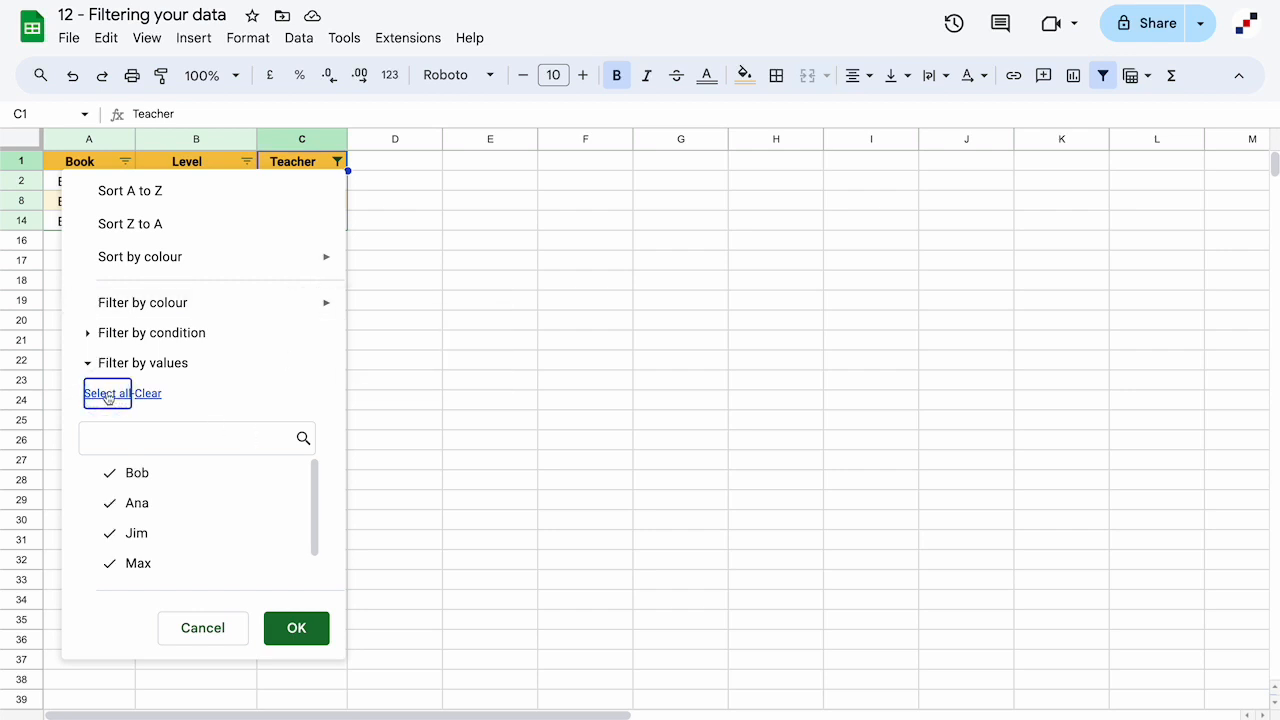
left_click(310, 628)
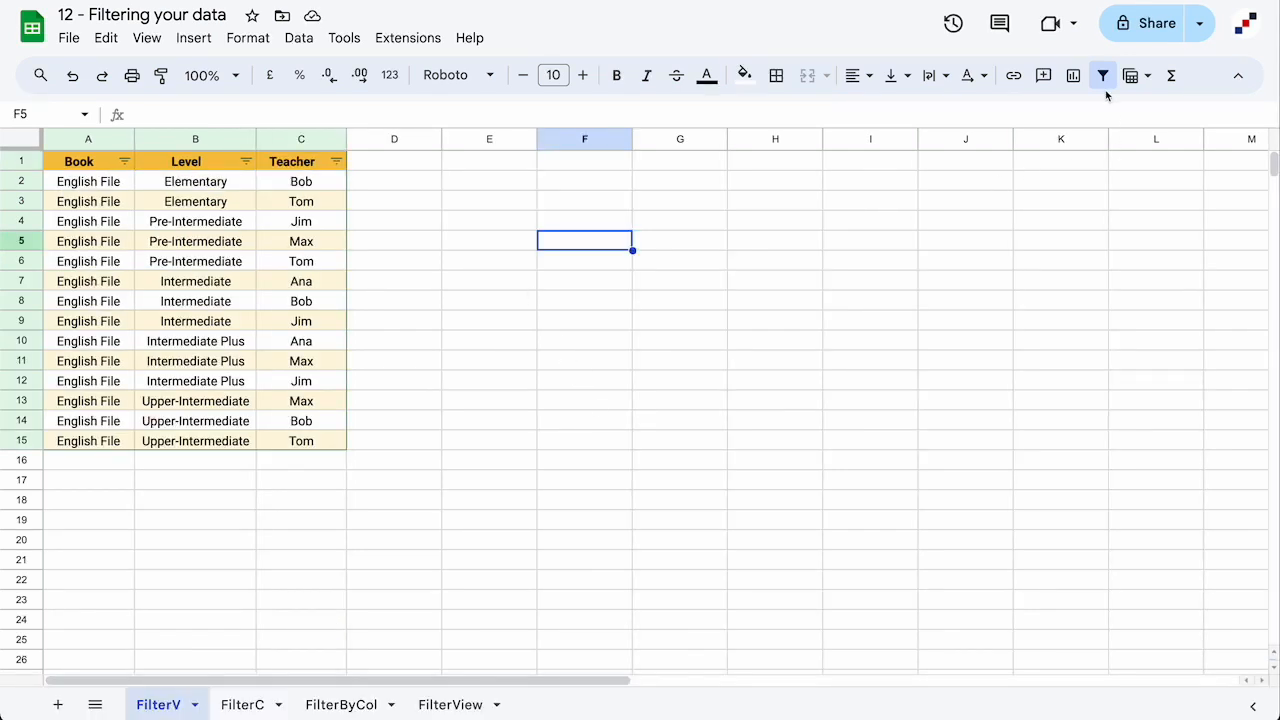
Remove the header filter and filter the FilterV table by cell value to Tom's rows
left_click(1103, 76)
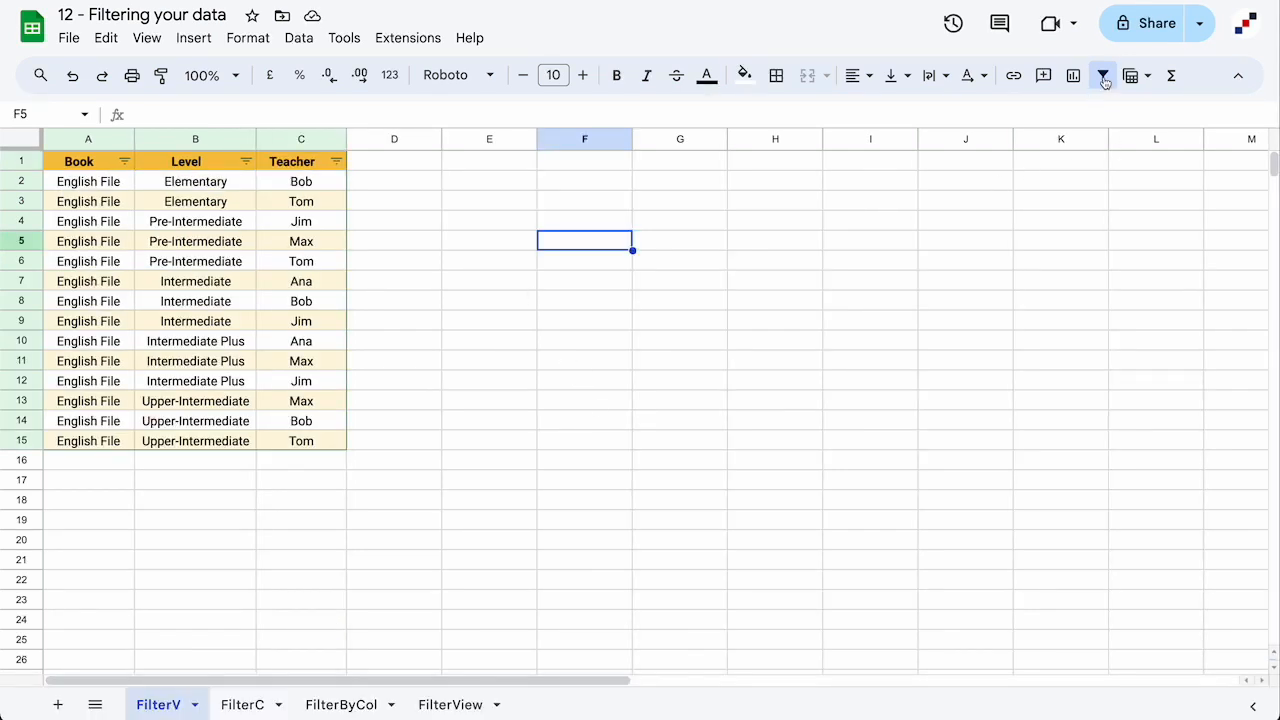
left_click(289, 207)
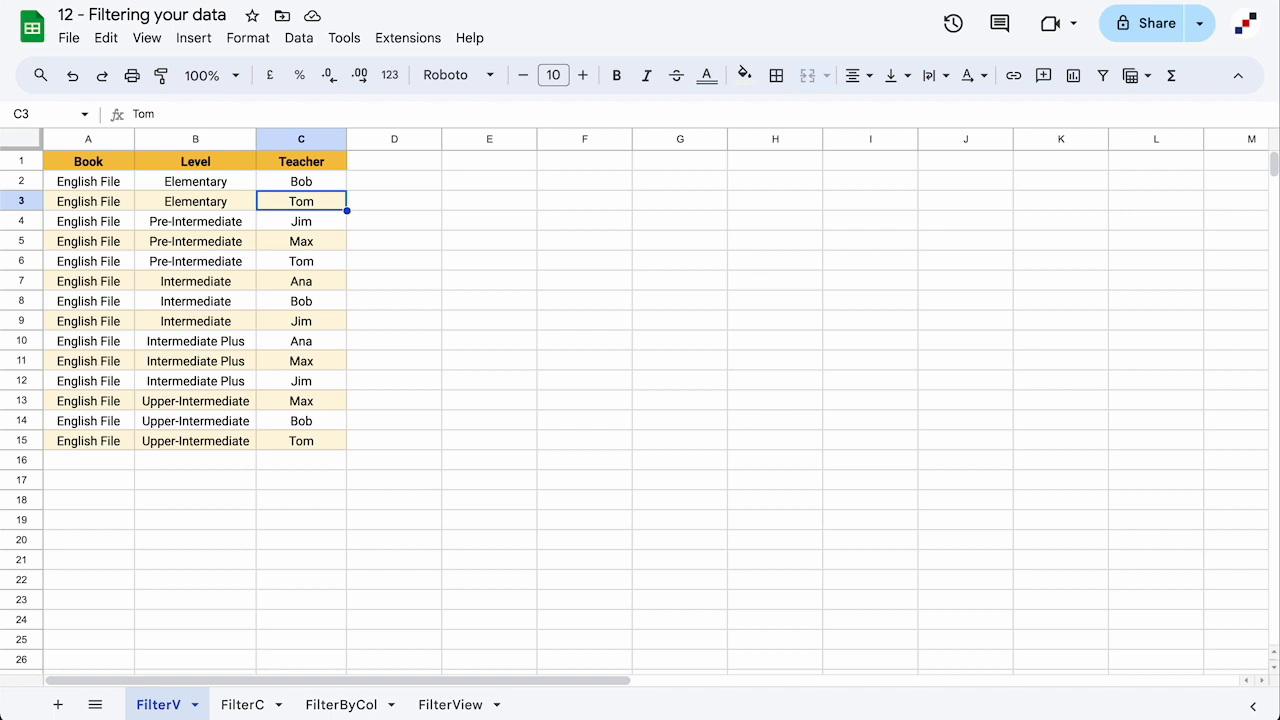
left_click(476, 247)
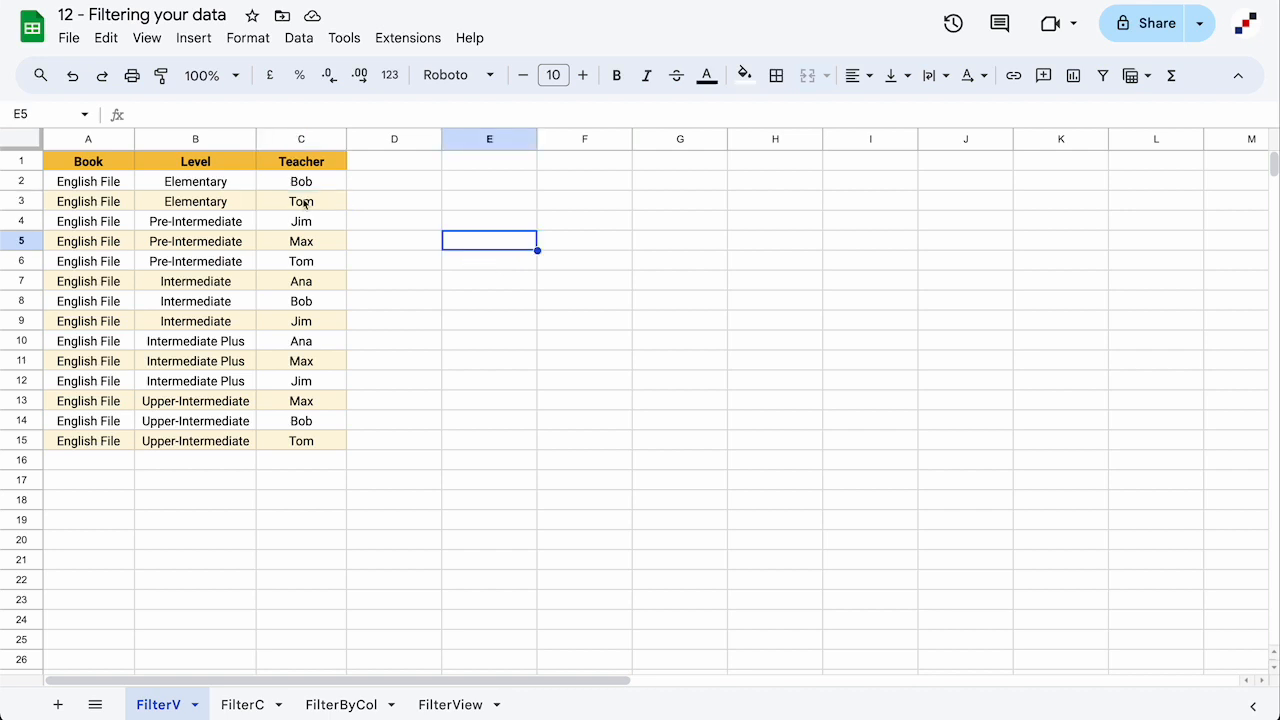
right_click(305, 204)
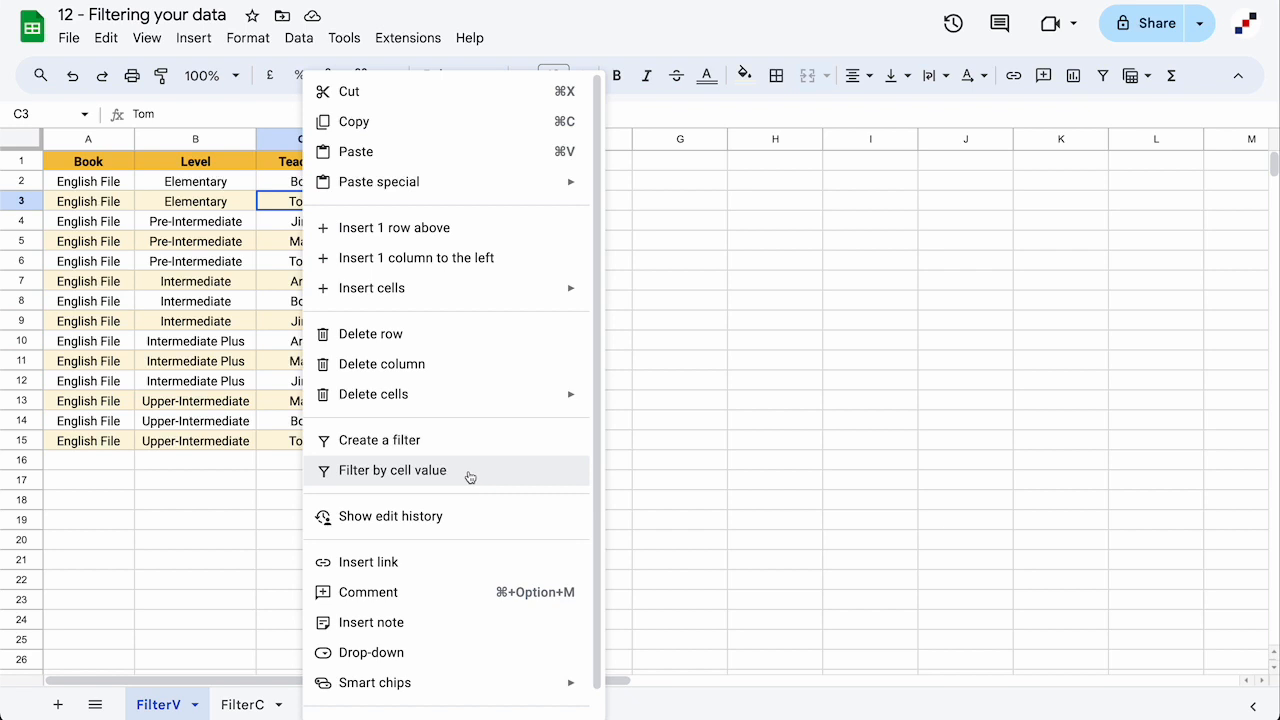
left_click(470, 477)
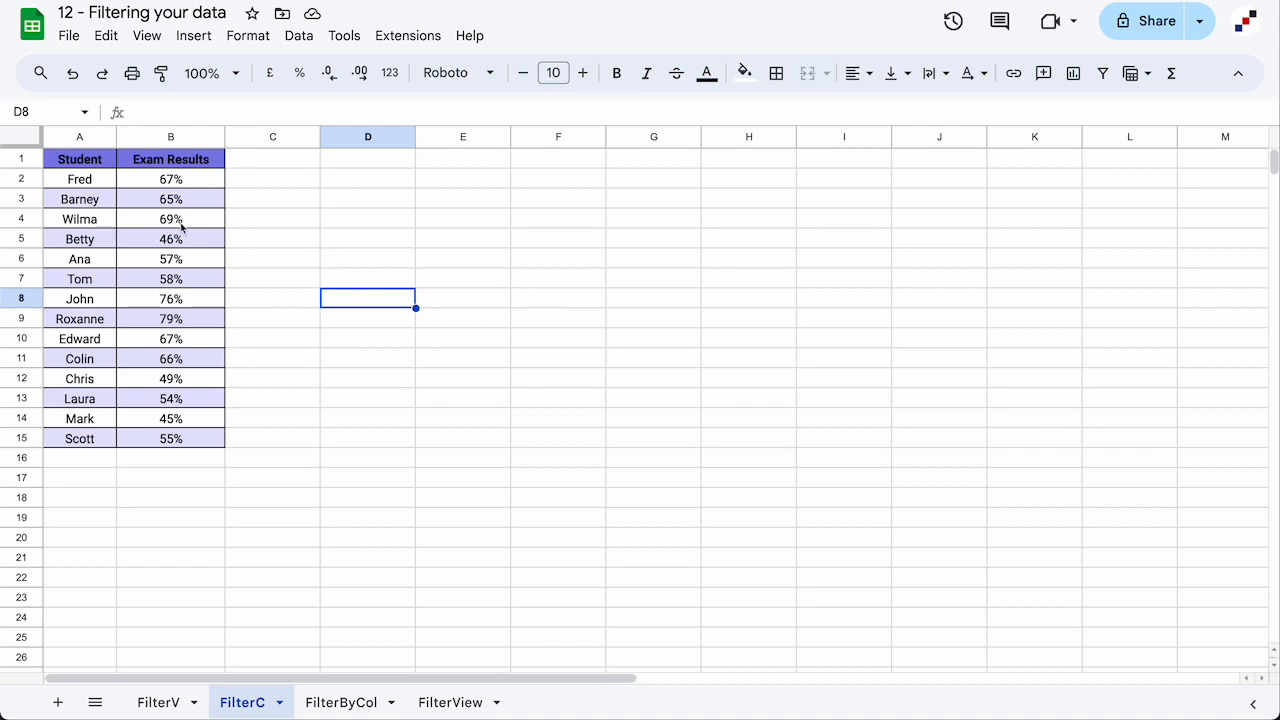
Add a filter to the whole Student and Exam Results table
left_click(80, 163)
key("ctrl+a")
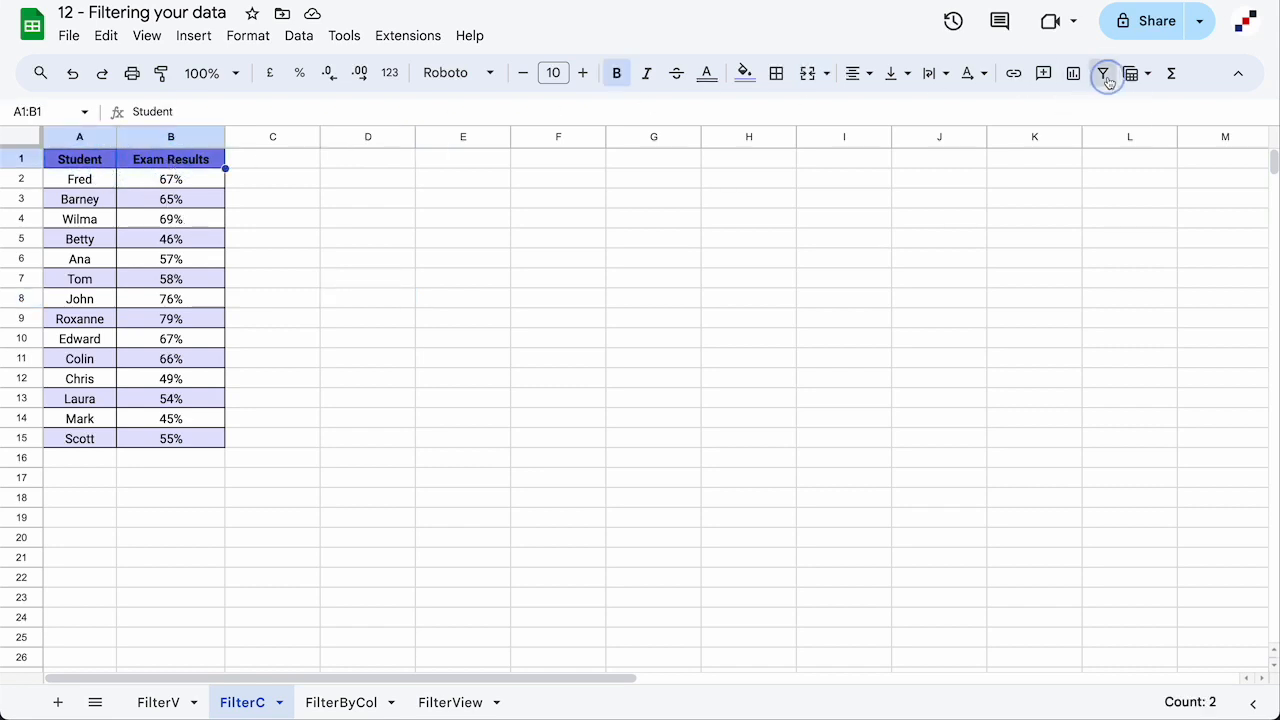
left_click(1103, 73)
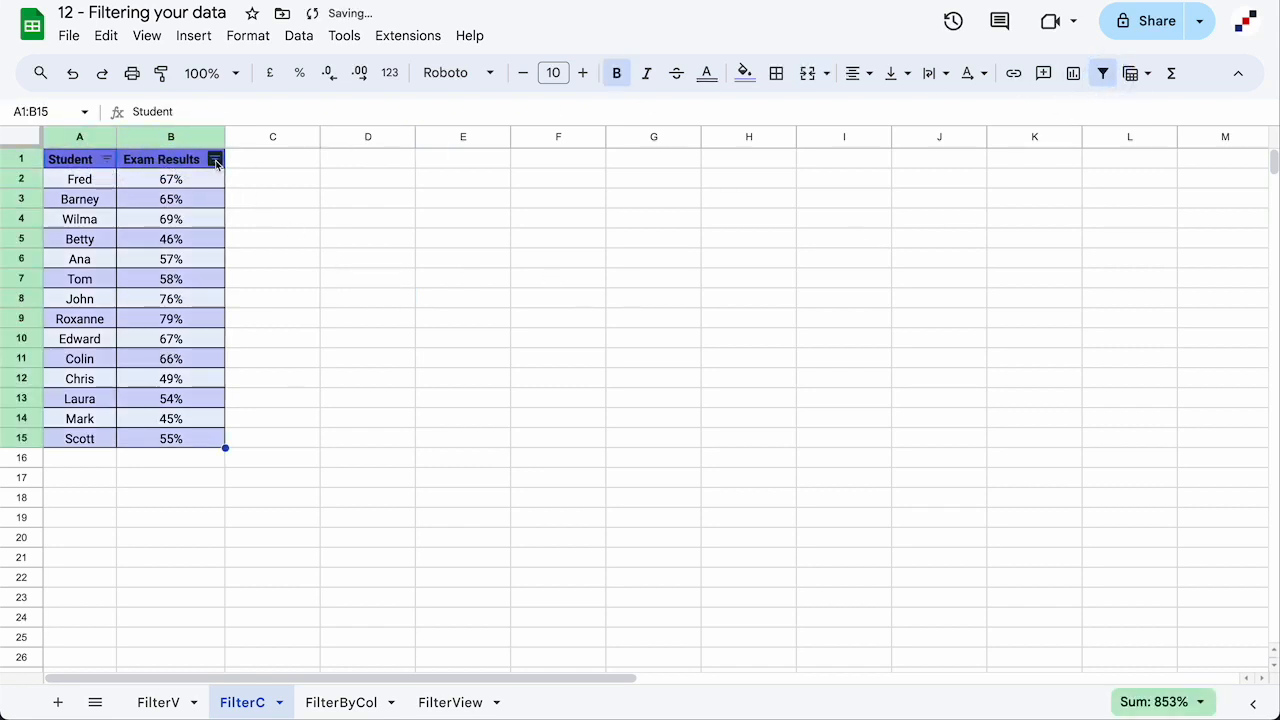
Filter Exam Results by condition to values less than 0.5
left_click(215, 160)
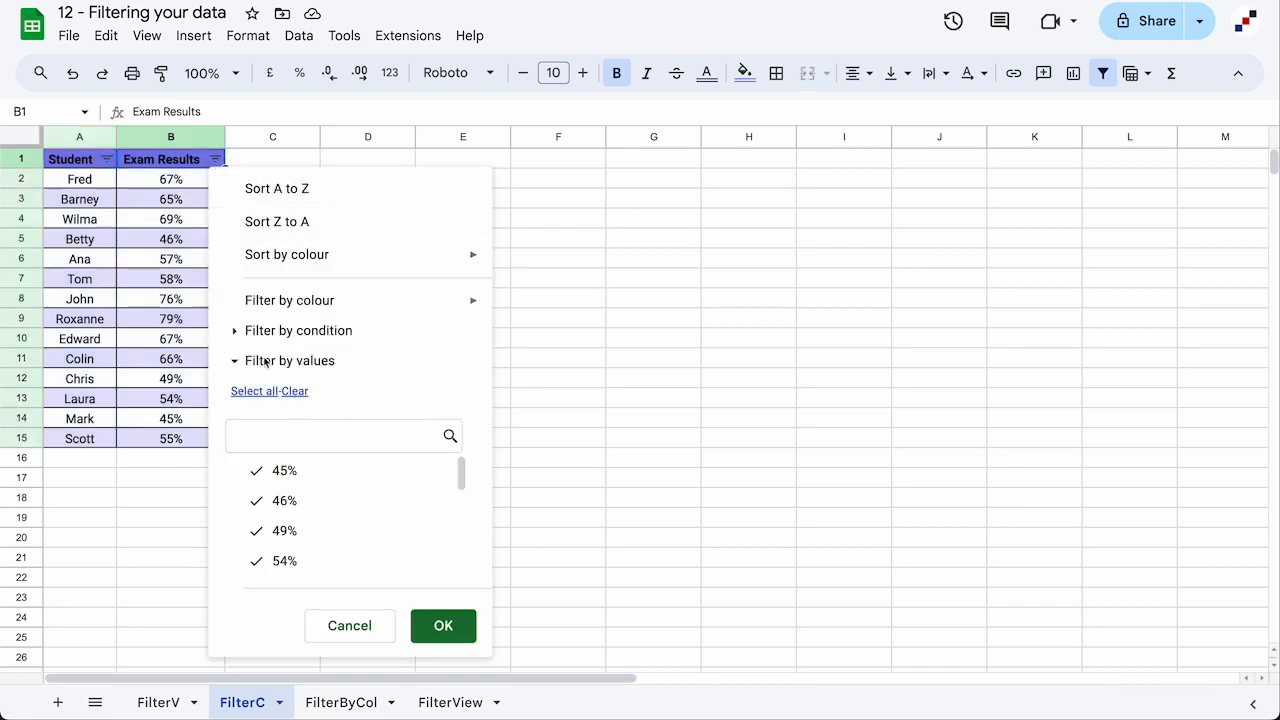
left_click(235, 332)
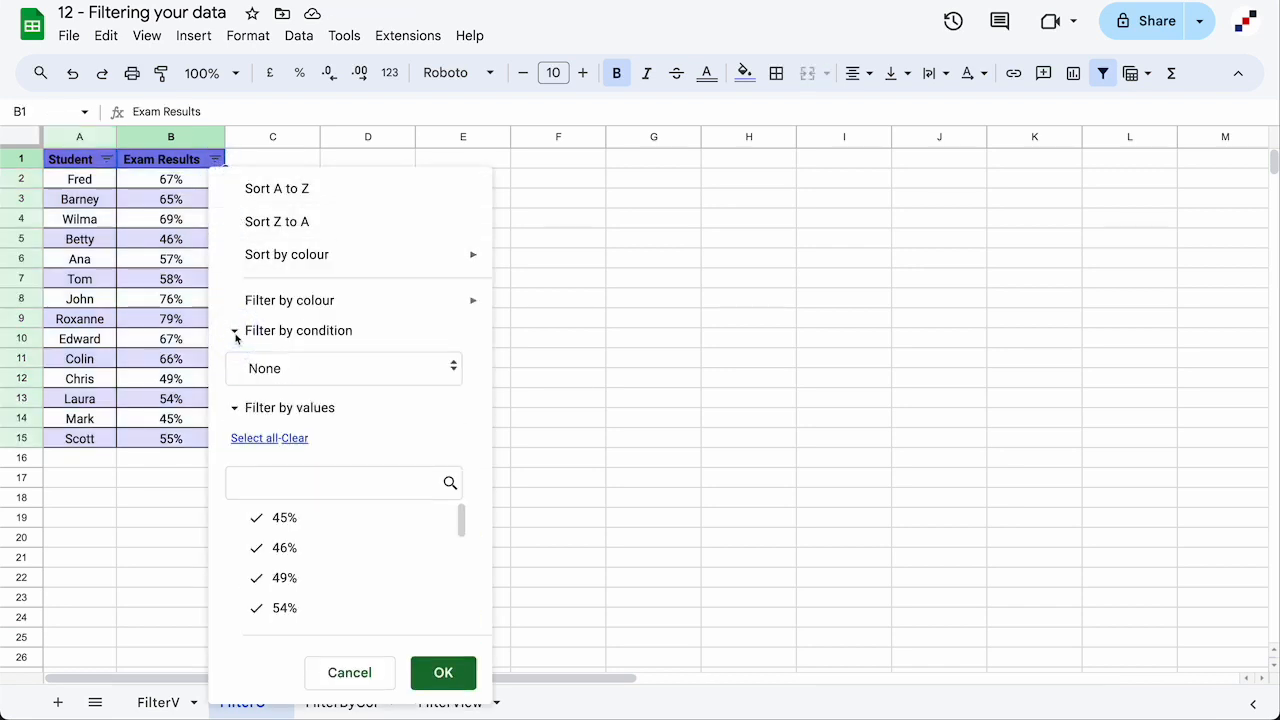
left_click(305, 374)
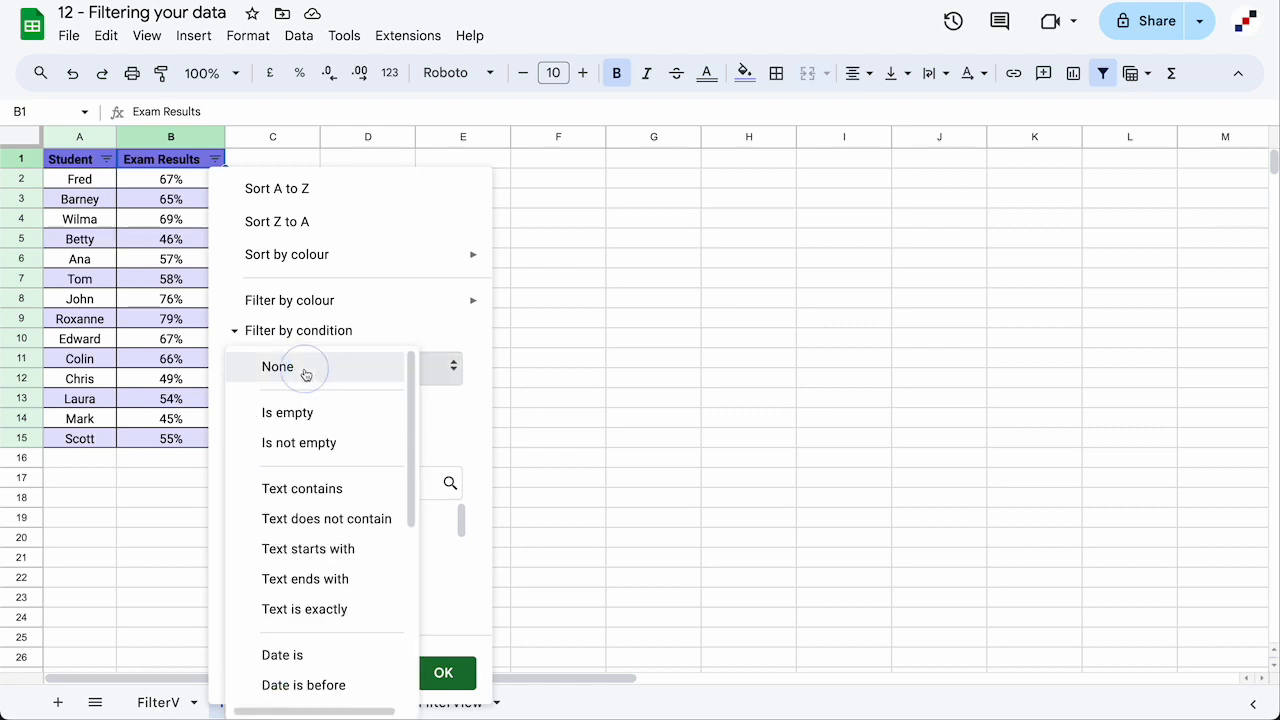
scroll(305, 380, "down", 4)
scroll(305, 380, "down", 3)
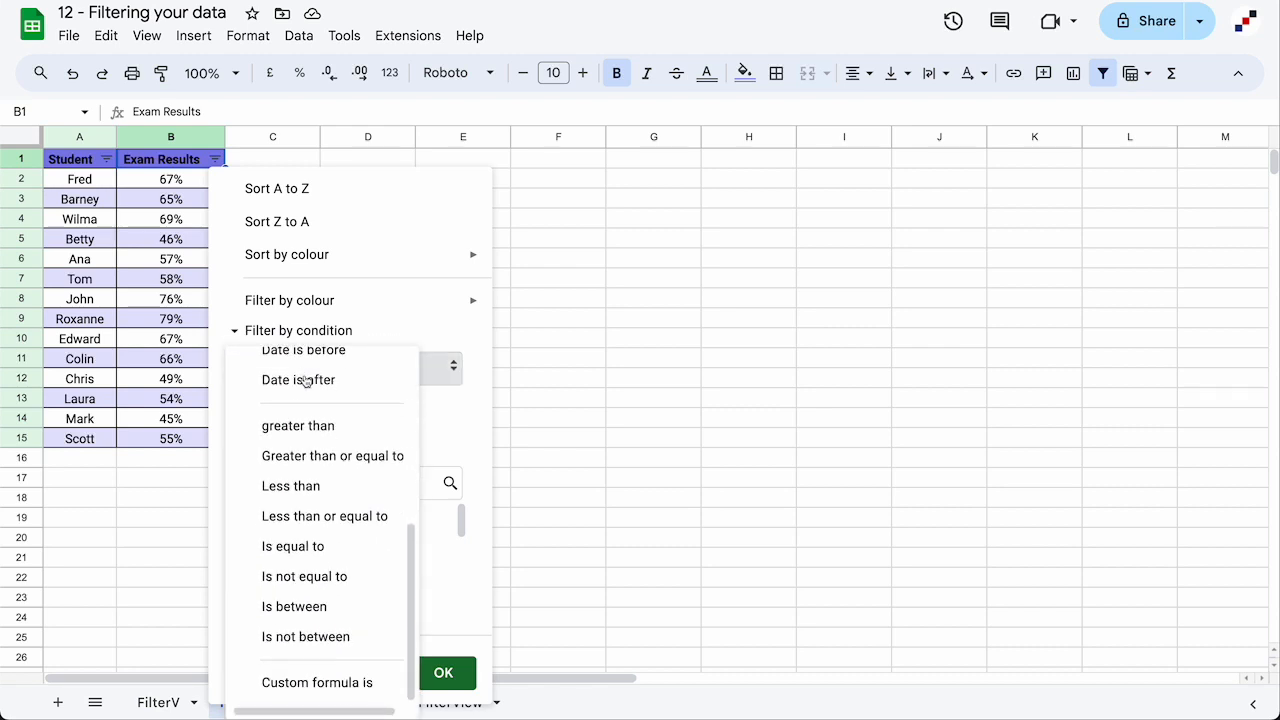
scroll(305, 380, "up", 7)
scroll(305, 380, "down", 4)
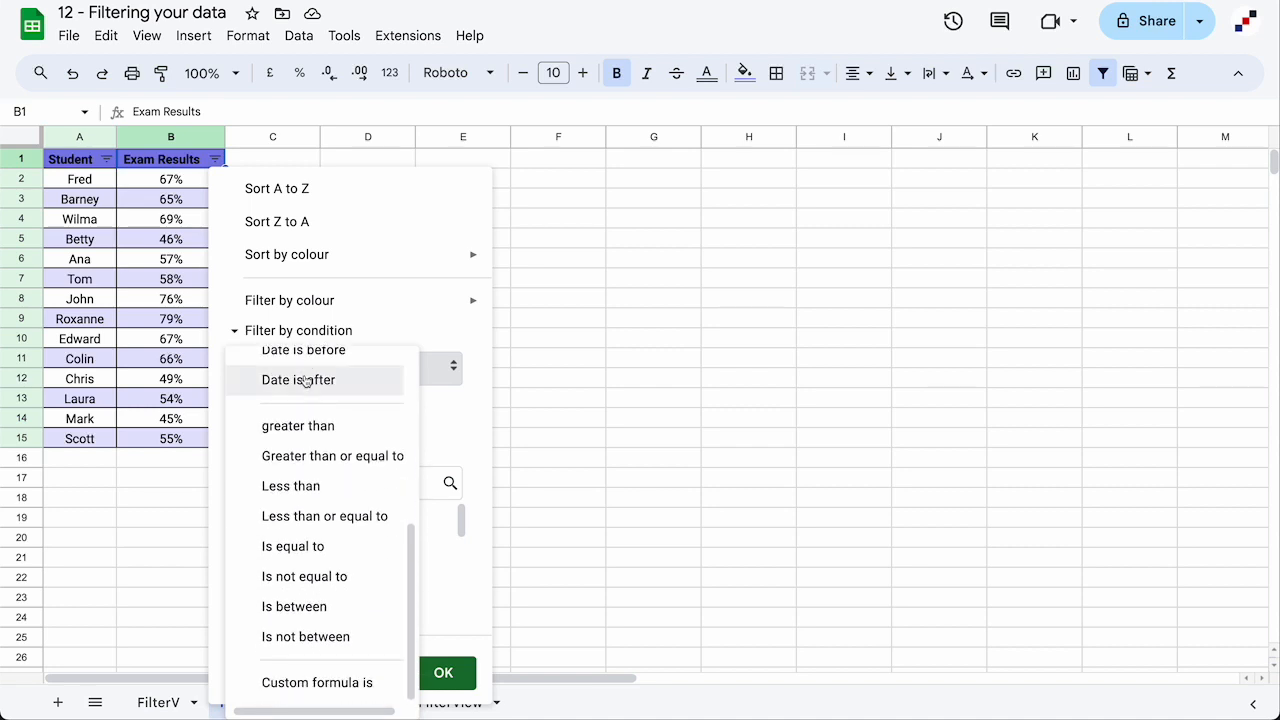
left_click(348, 490)
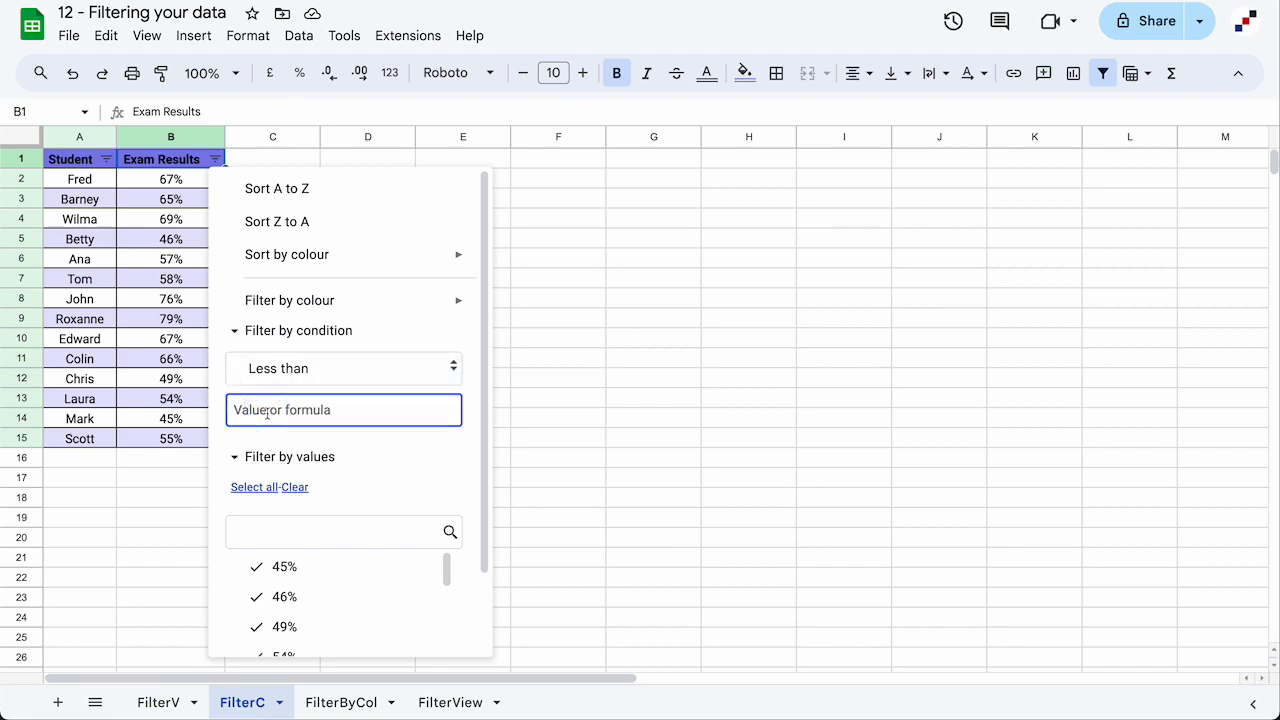
type("0.5")
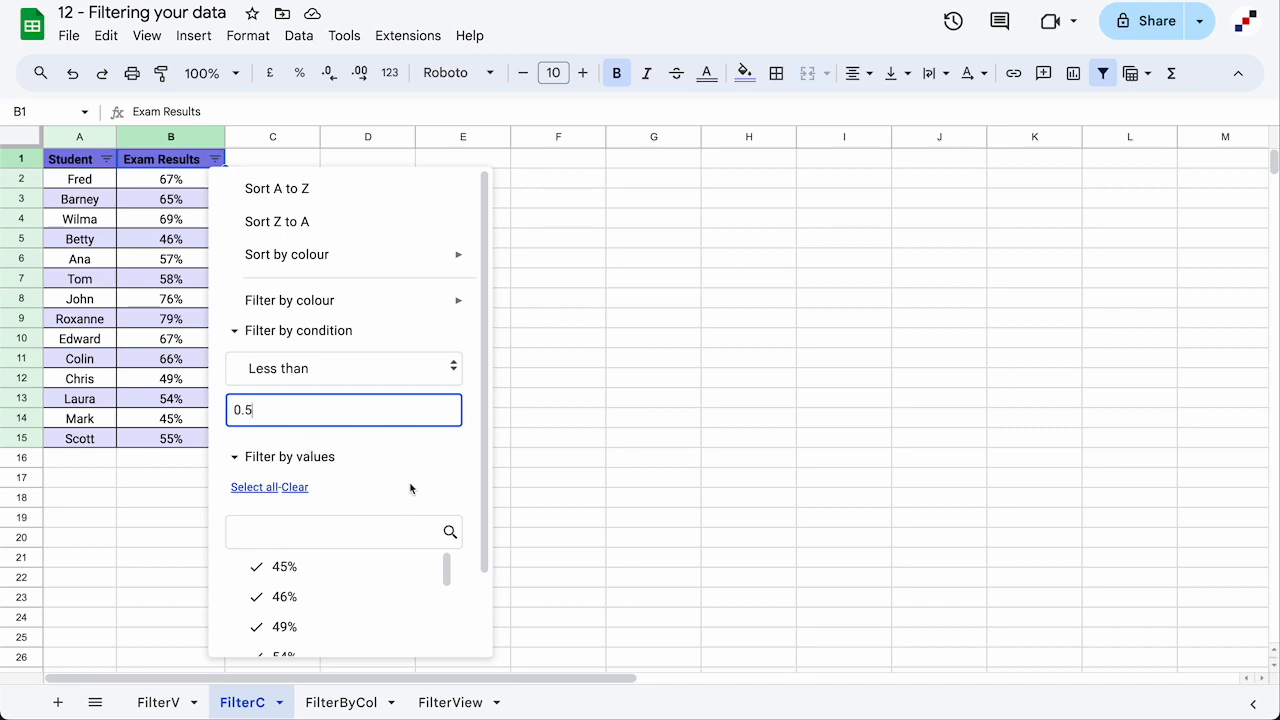
scroll(410, 488, "down", 1)
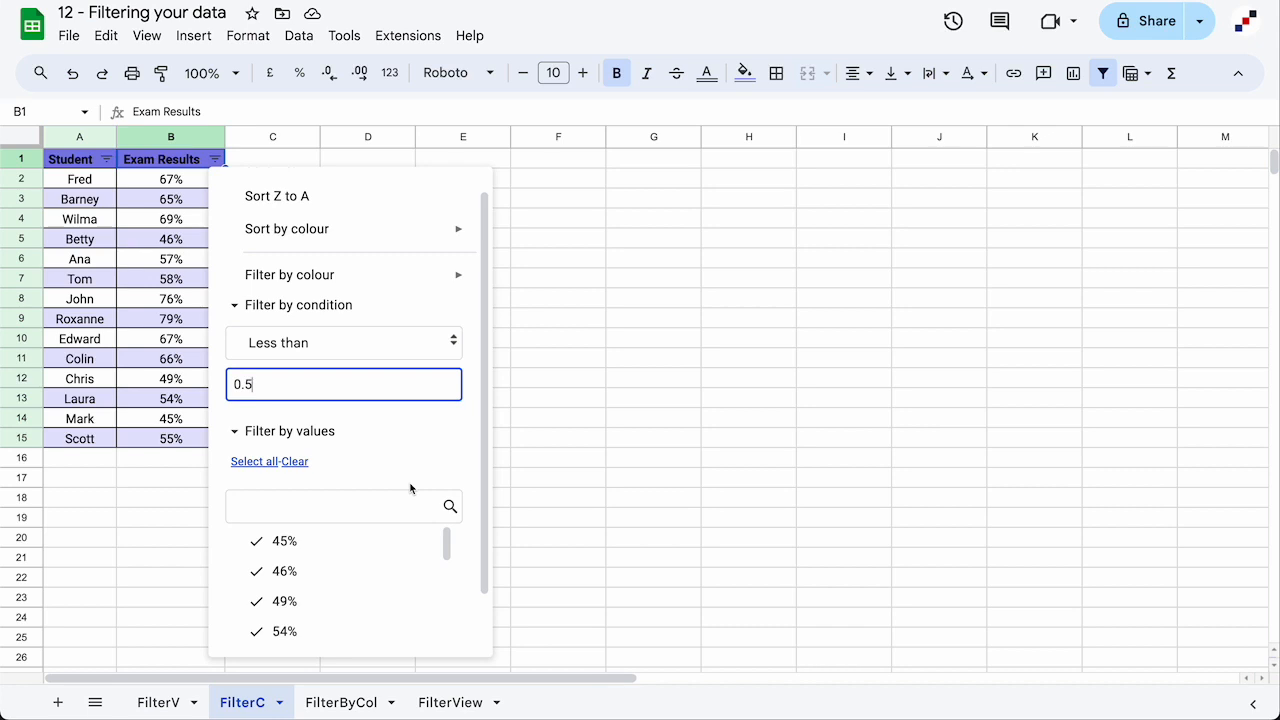
scroll(410, 488, "down", 2)
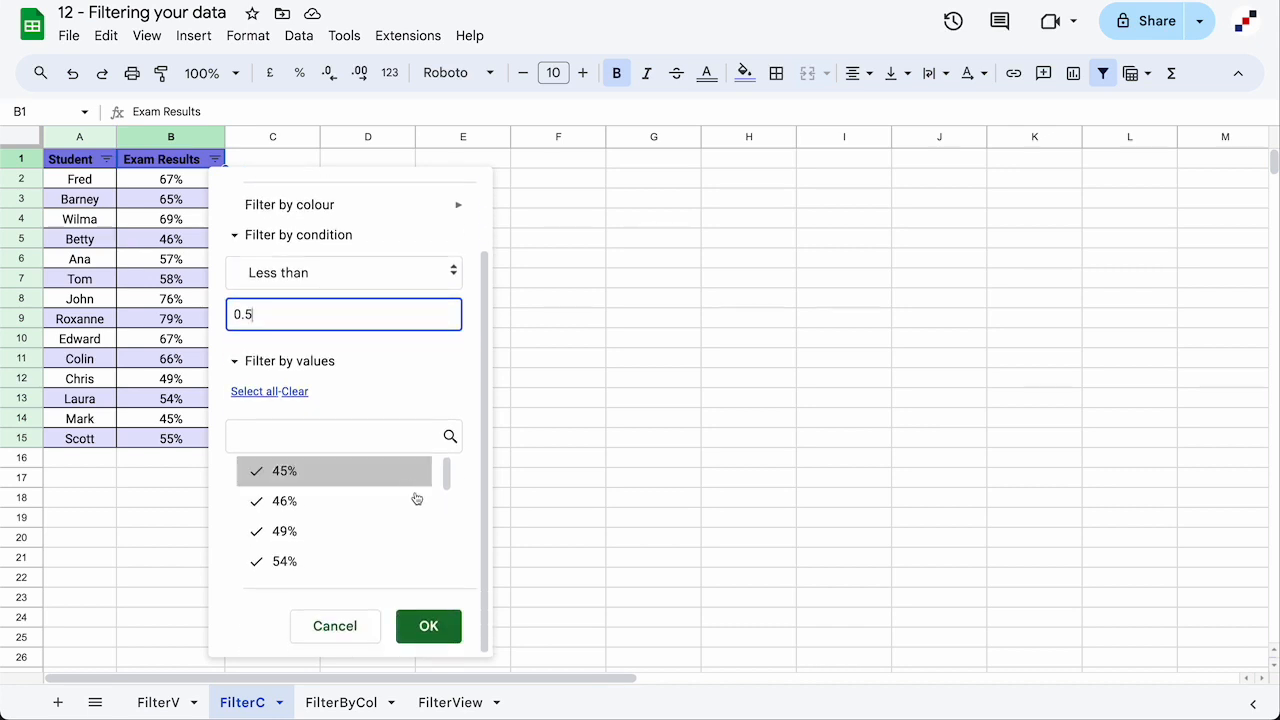
left_click(429, 626)
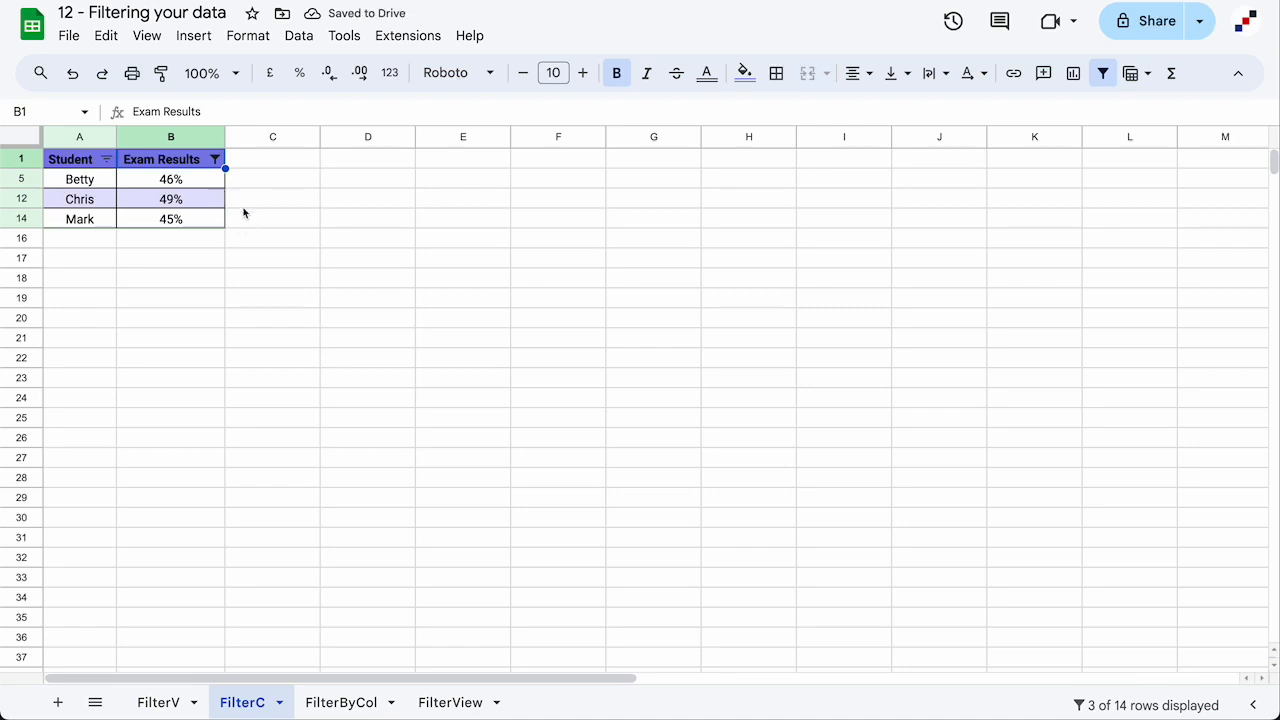
Set the Exam Results filter condition back to None so all rows show
left_click(215, 160)
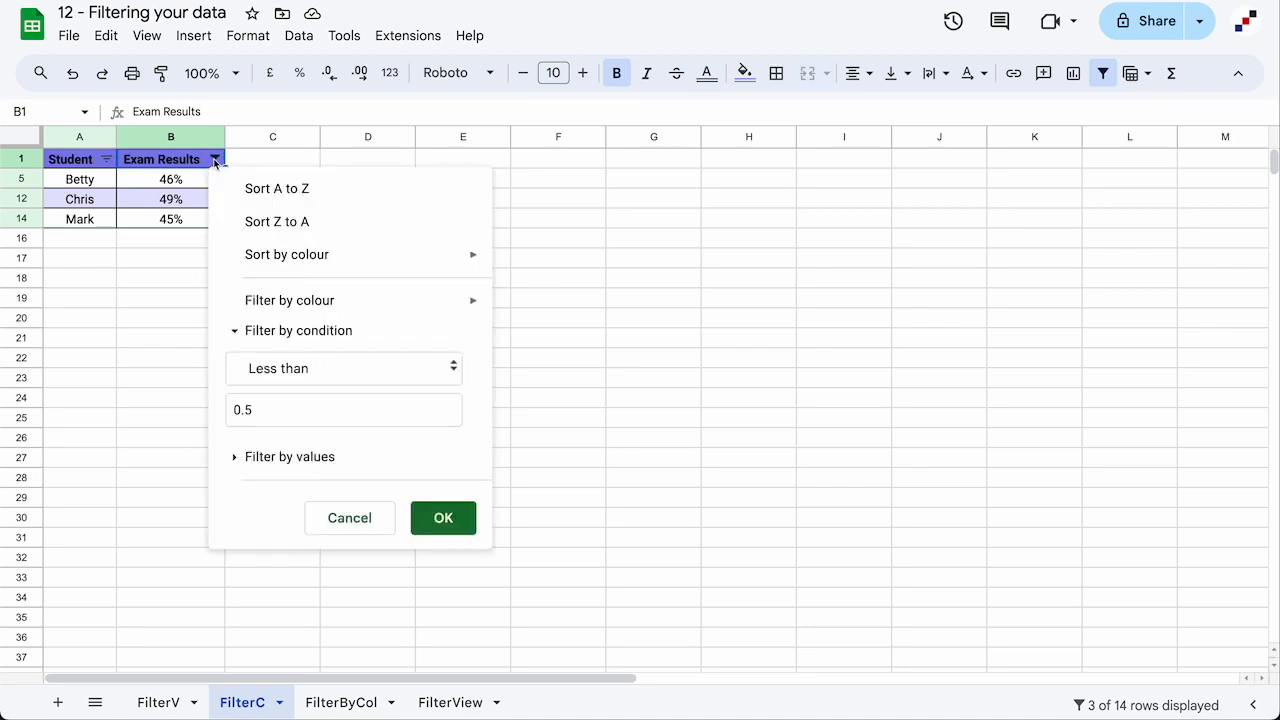
left_click(318, 370)
scroll(310, 374, "up", 1)
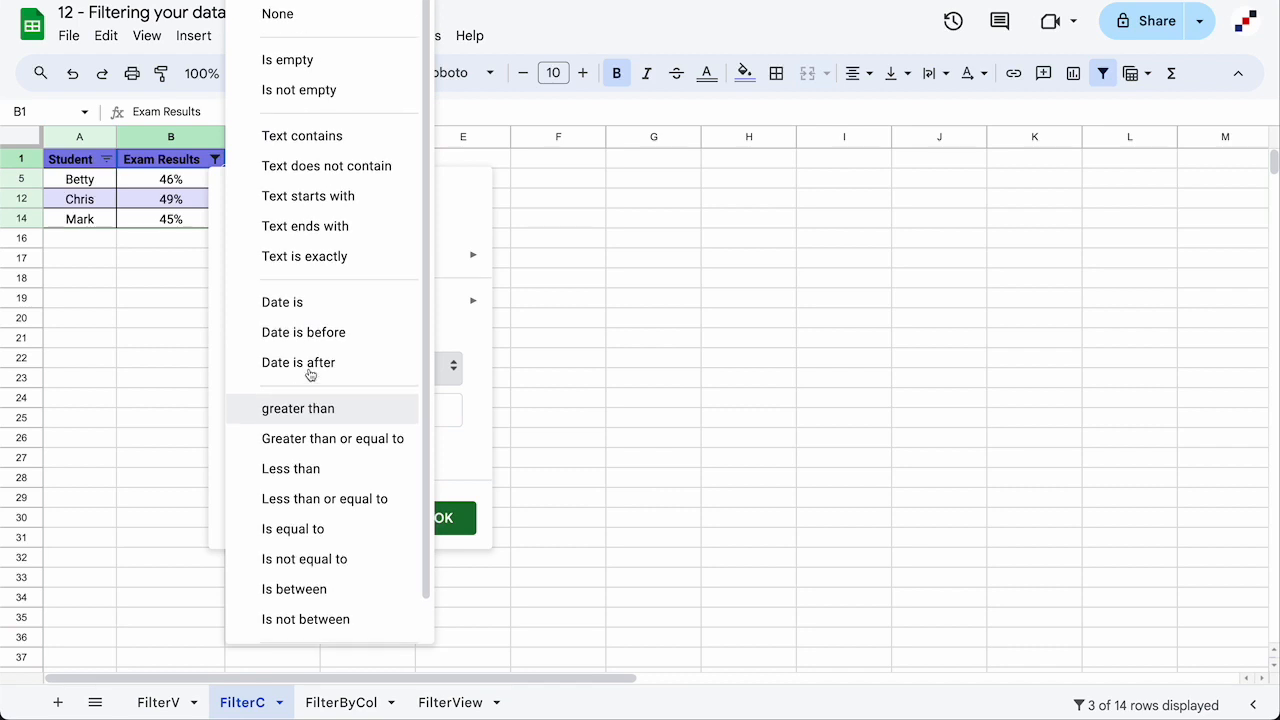
left_click(285, 17)
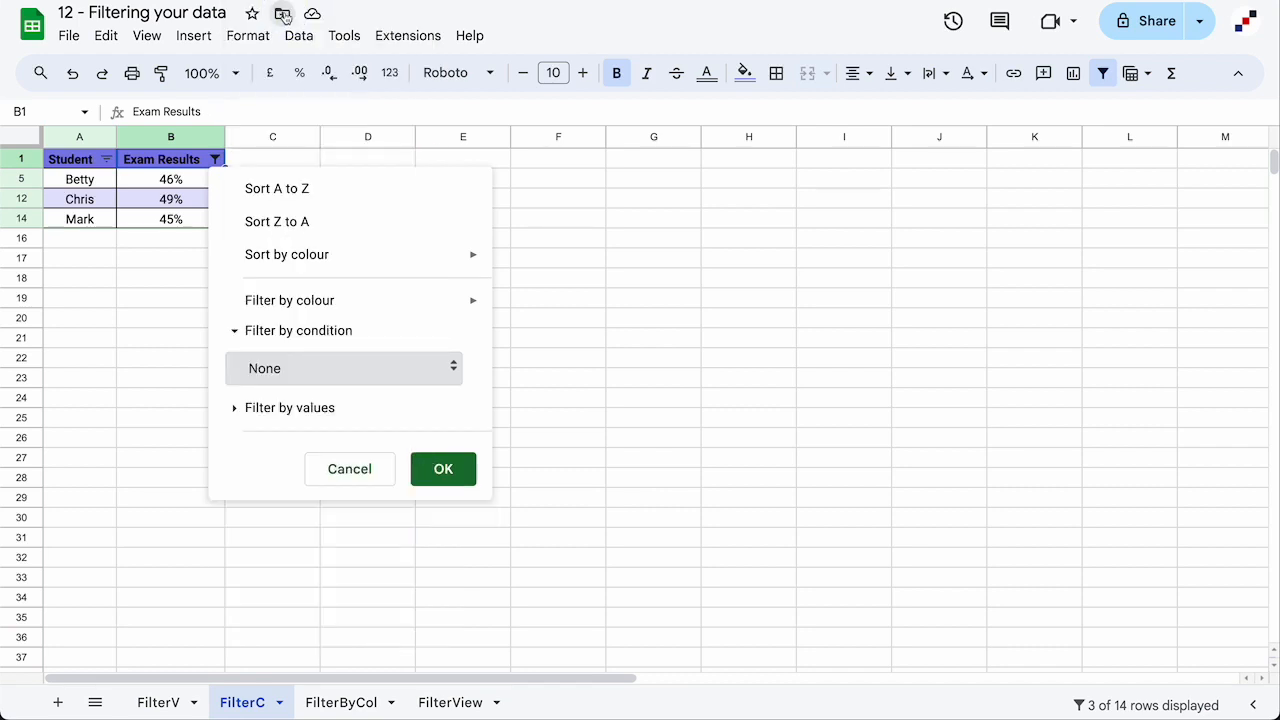
left_click(447, 477)
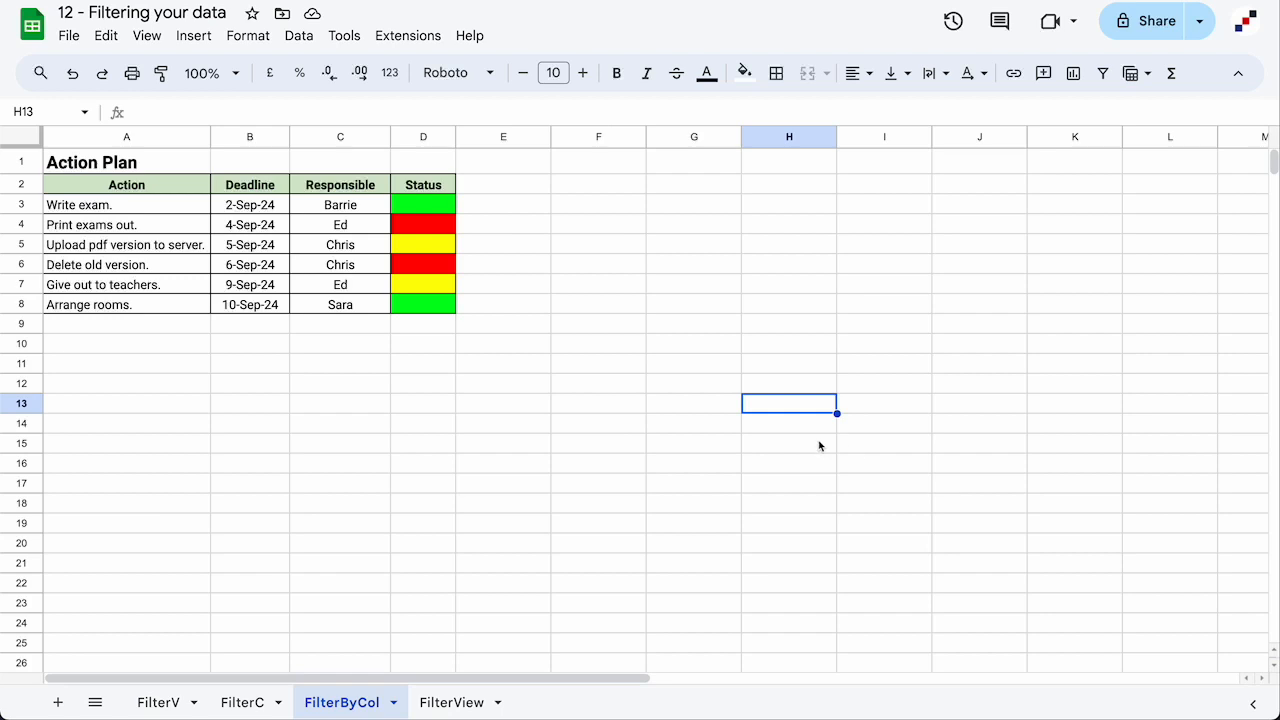
Add a filter on Action Plan headers A2:D2 and show only red-filled Status rows
left_click_drag(165, 187, 423, 185)
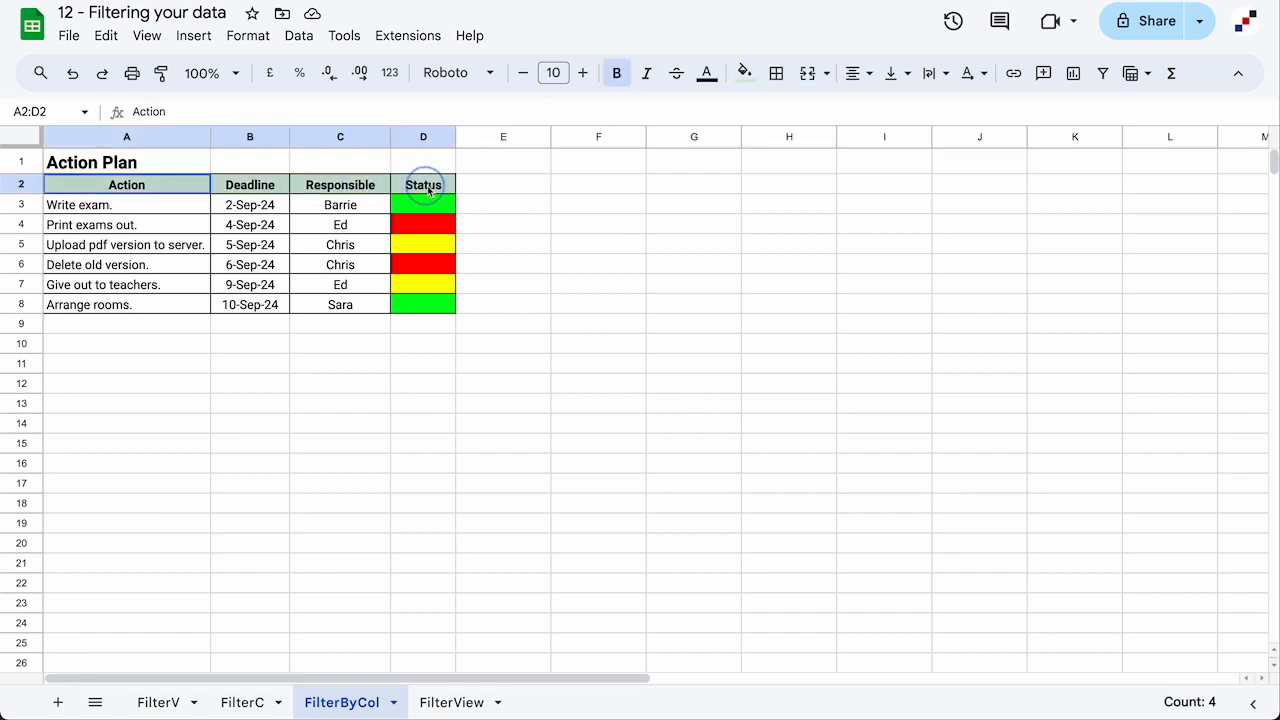
left_click(1101, 74)
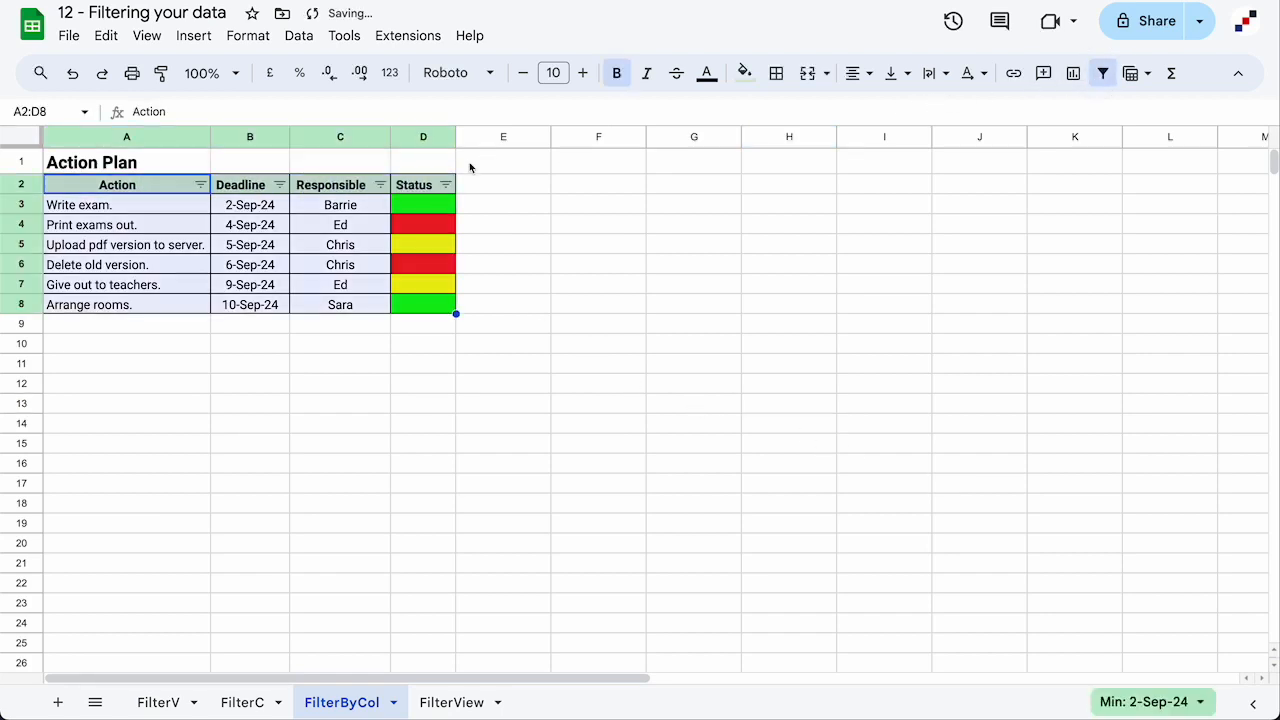
left_click(446, 186)
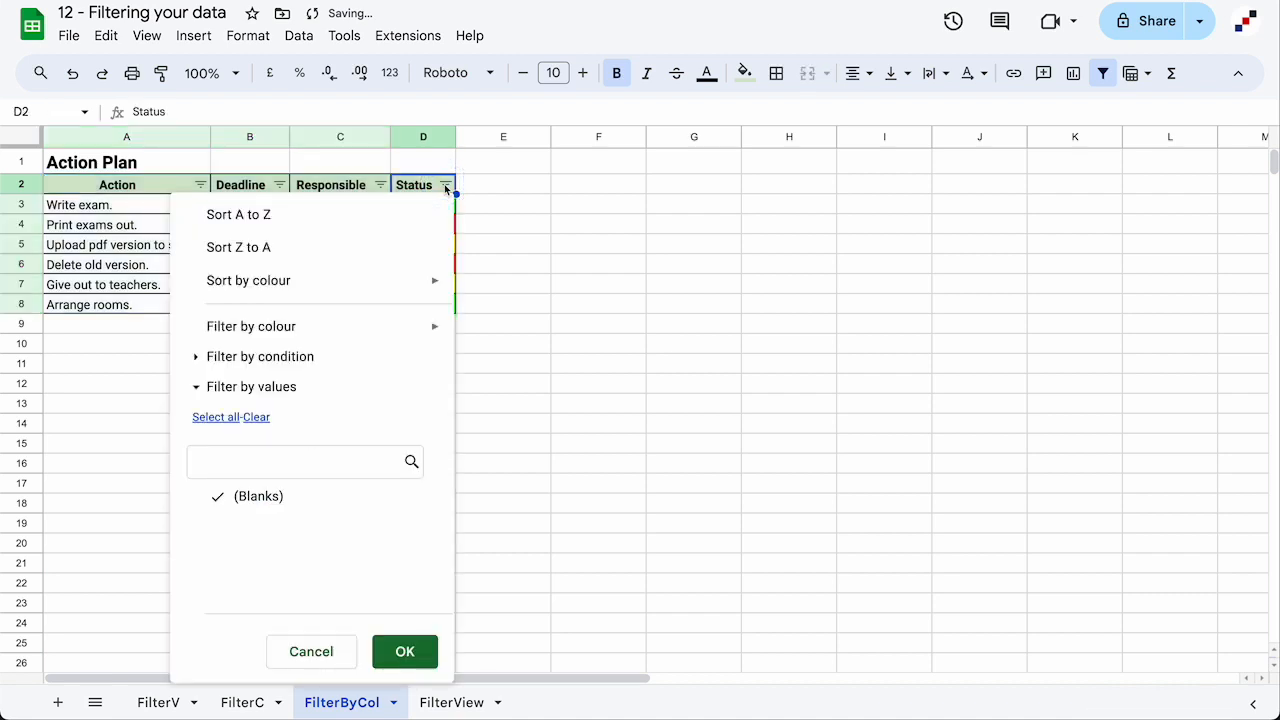
mouse_move(227, 335)
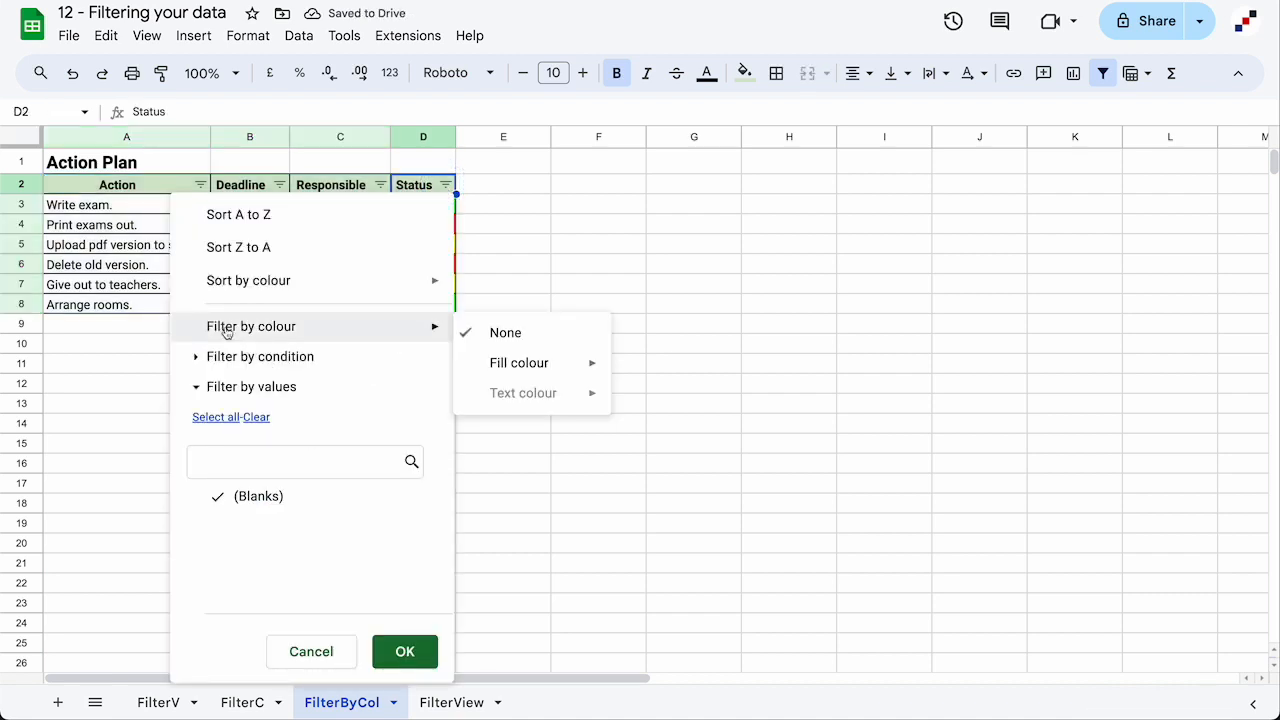
mouse_move(510, 364)
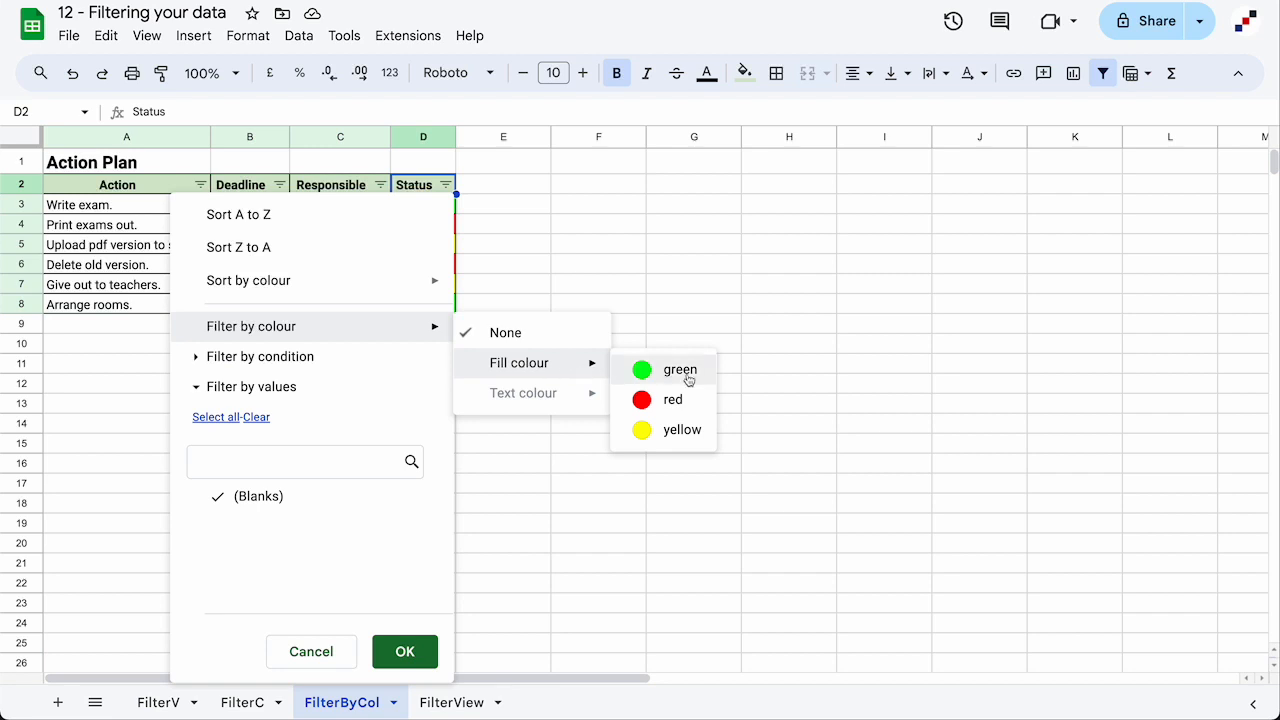
left_click(673, 400)
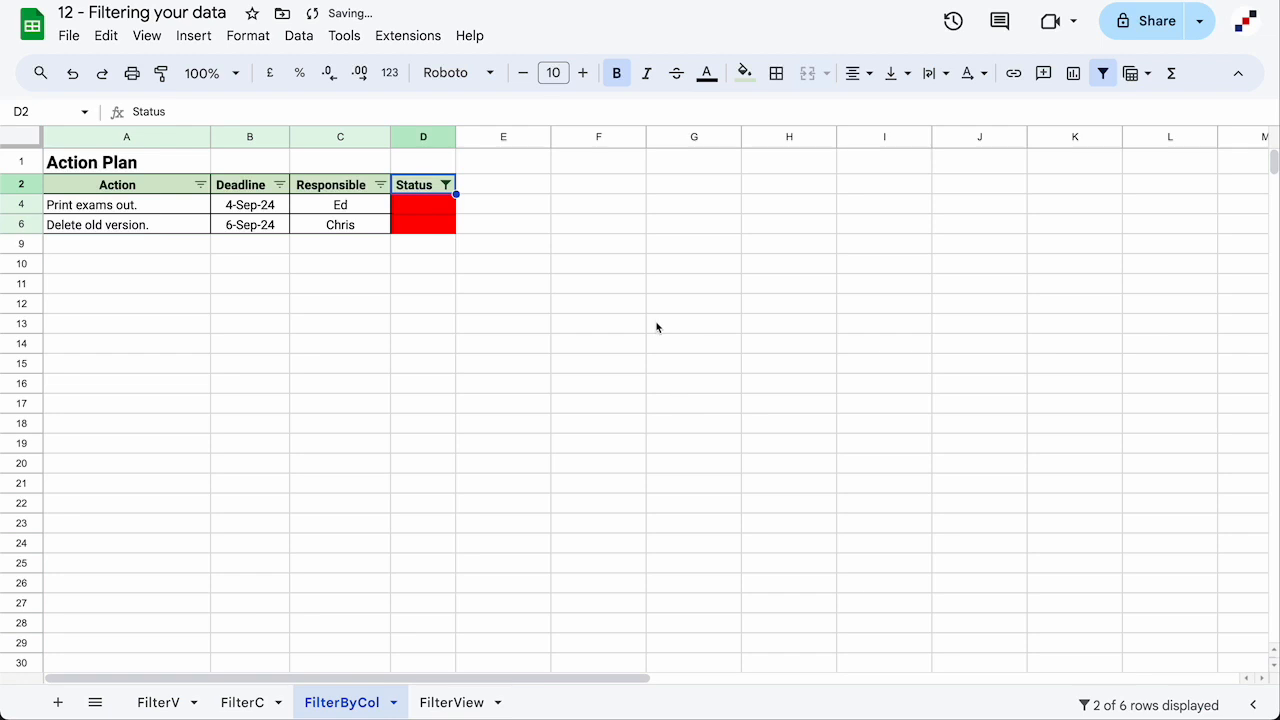
left_click(568, 229)
scroll(615, 235, "left", 1)
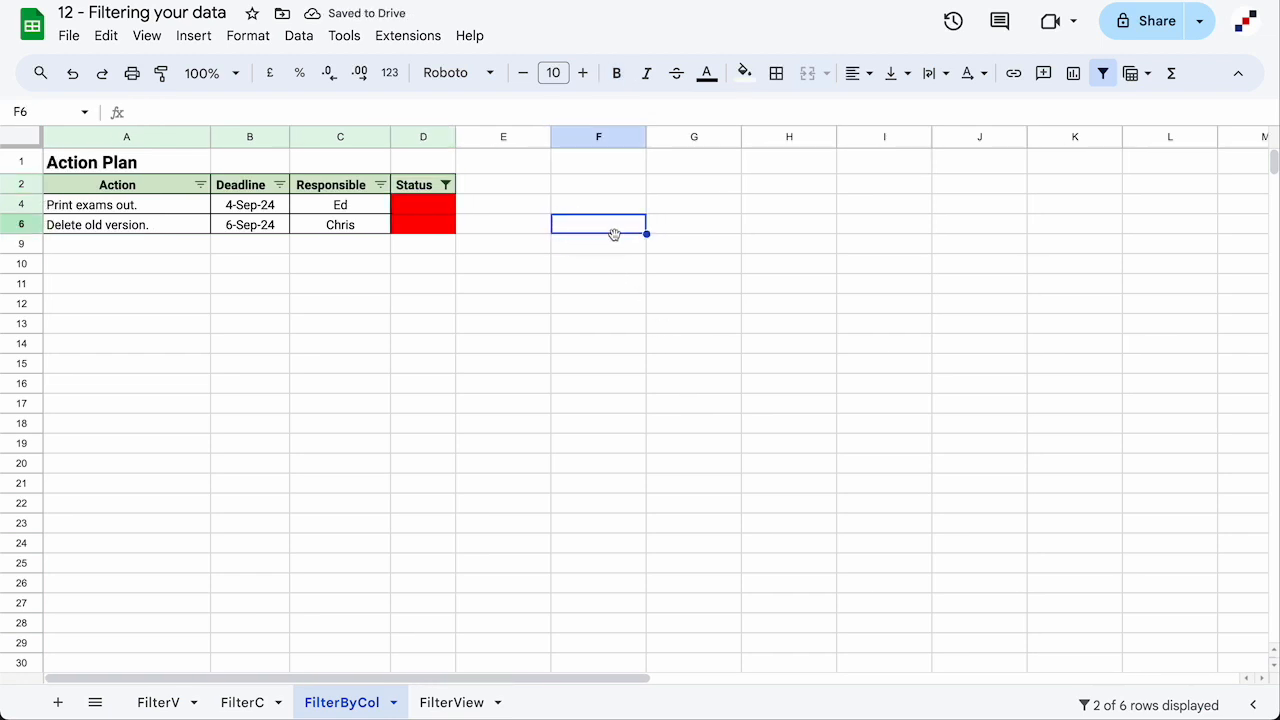
Reset the Status colour filter to None and remove the Action Plan filter
left_click(446, 186)
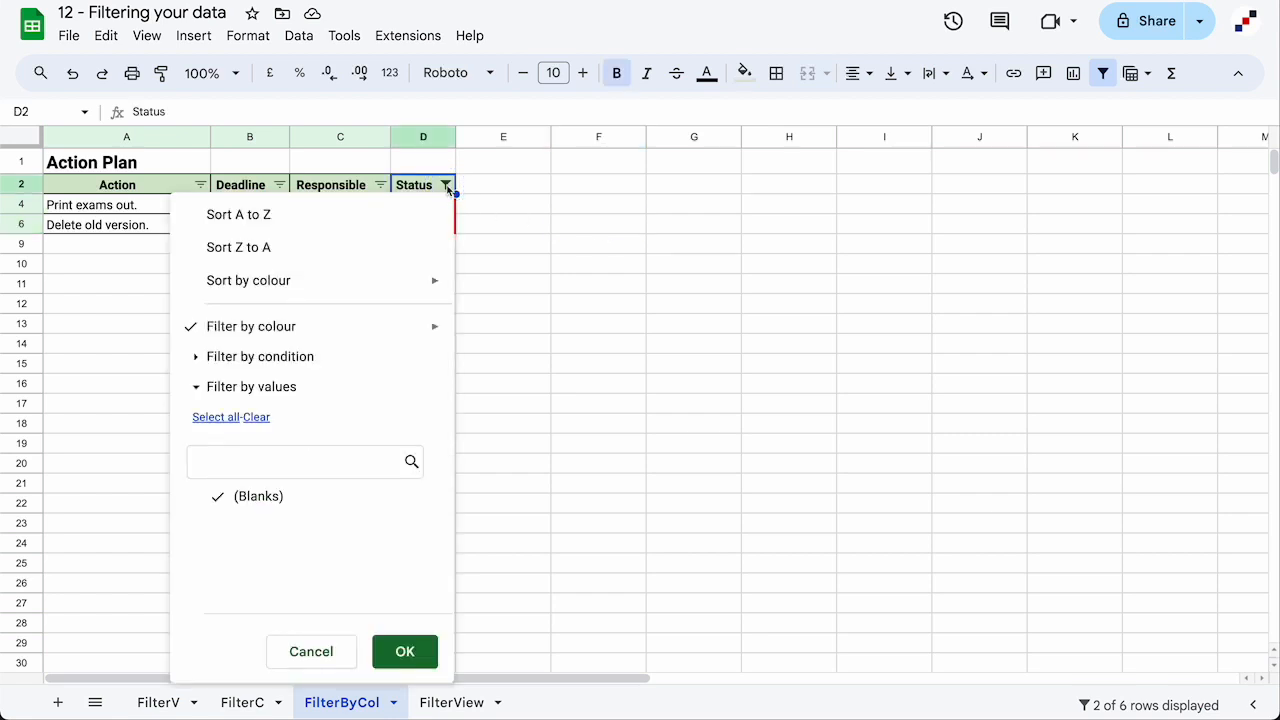
mouse_move(302, 326)
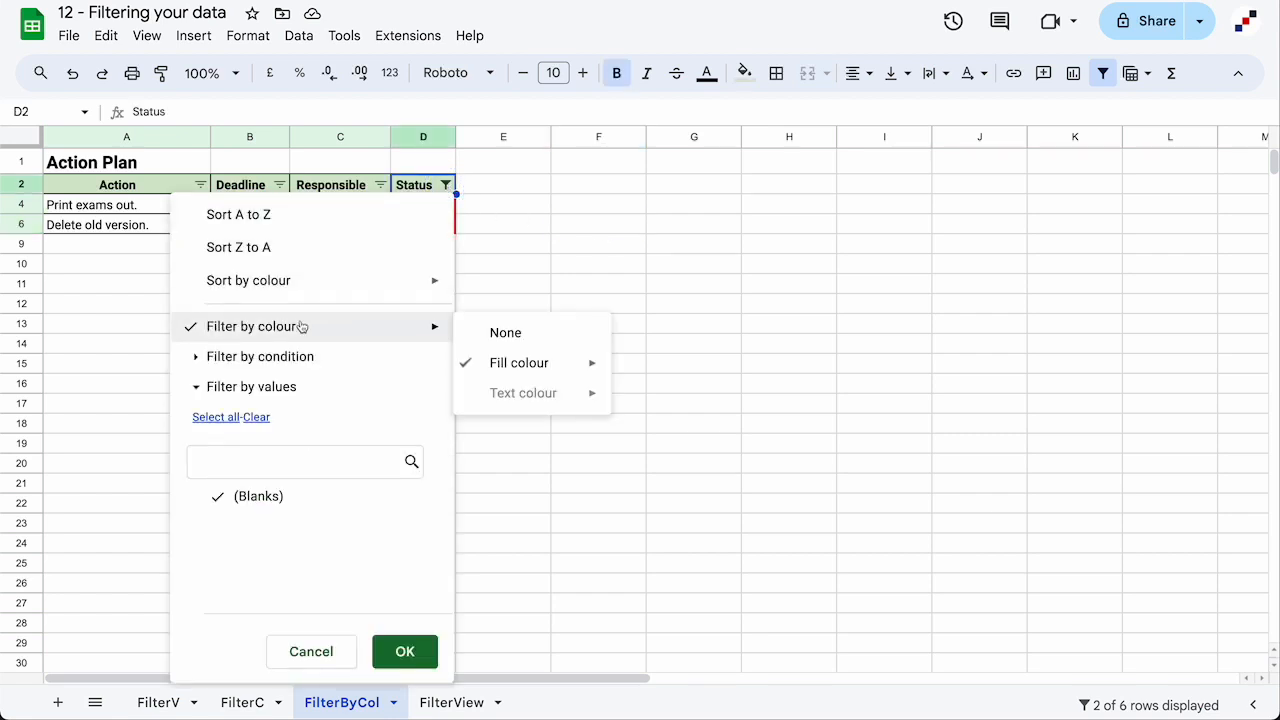
left_click(502, 332)
left_click(572, 208)
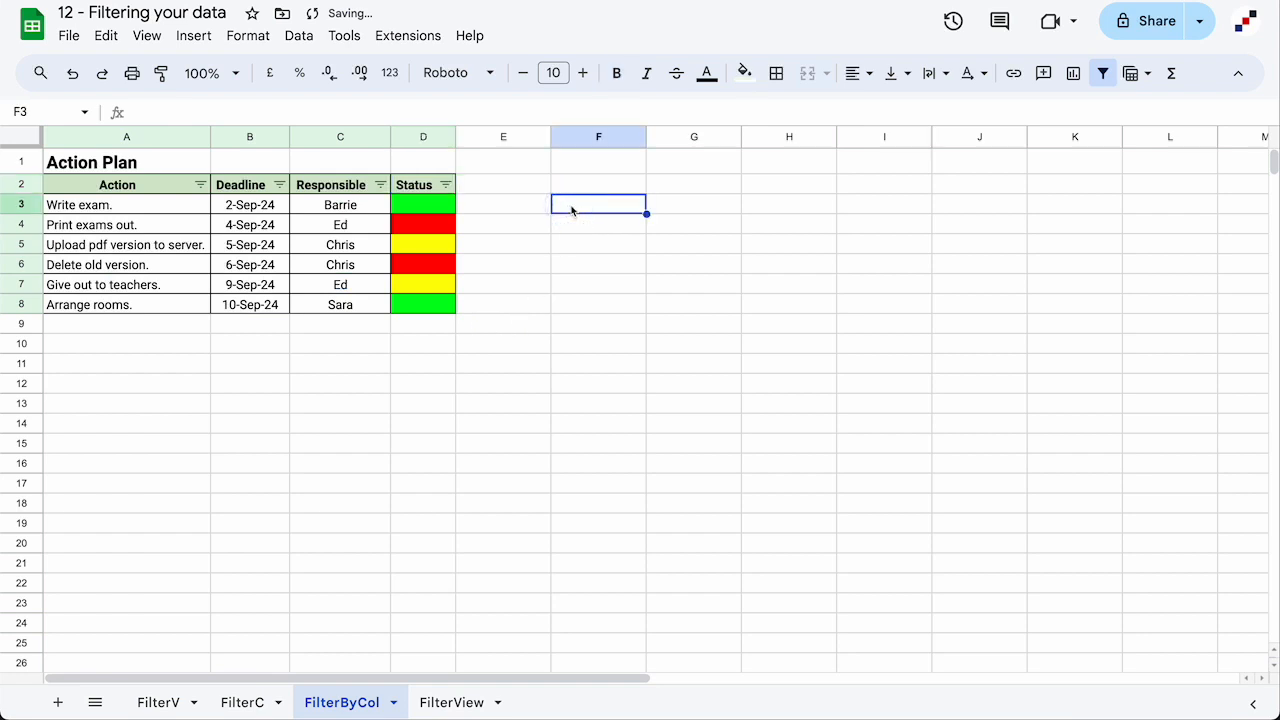
left_click(1104, 73)
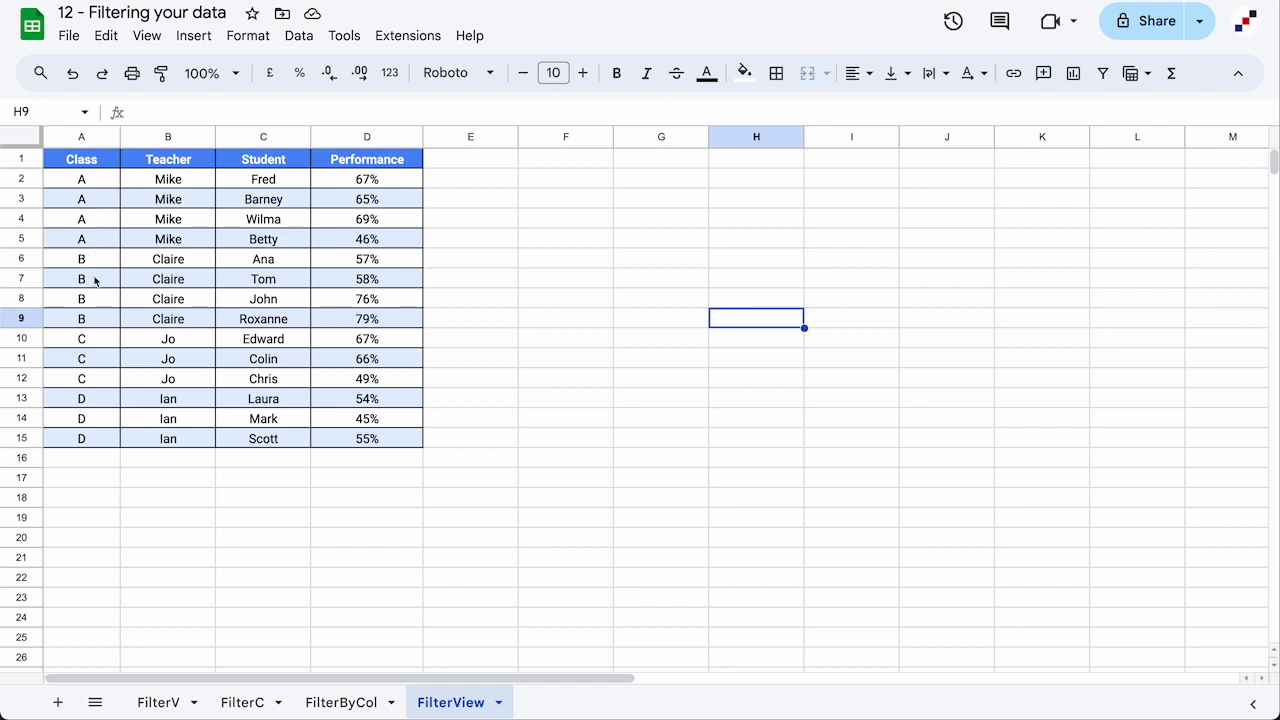
Select headers A1:D1 and create a temporary filter view over A1:D15
scroll(94, 414, "down", 2)
scroll(94, 414, "up", 2)
left_click(64, 163)
left_click_drag(64, 163, 353, 170)
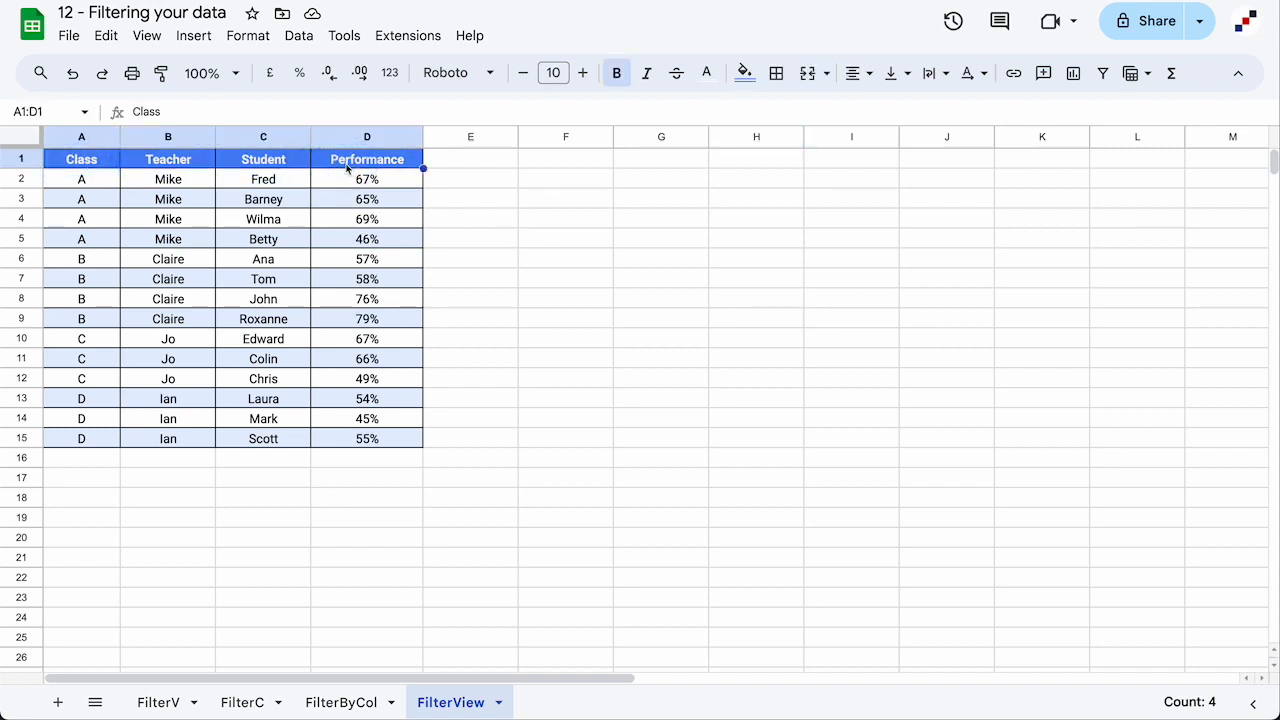
left_click(1143, 78)
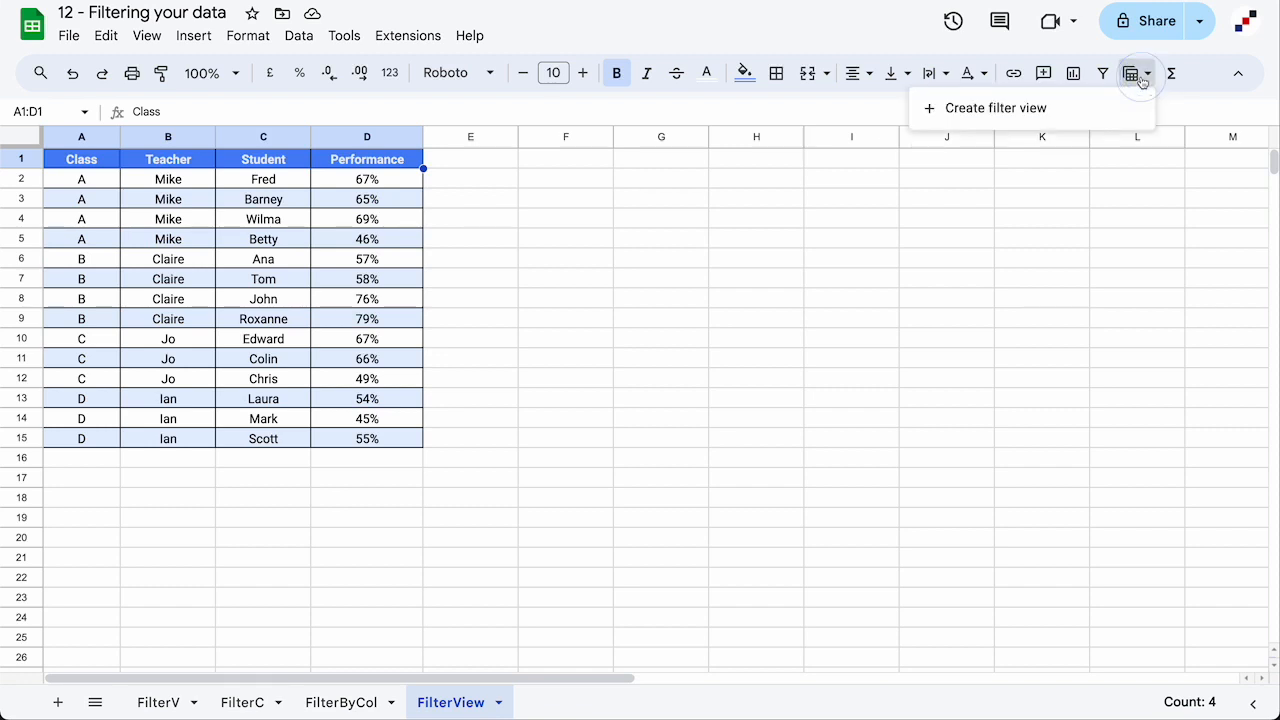
left_click(1042, 112)
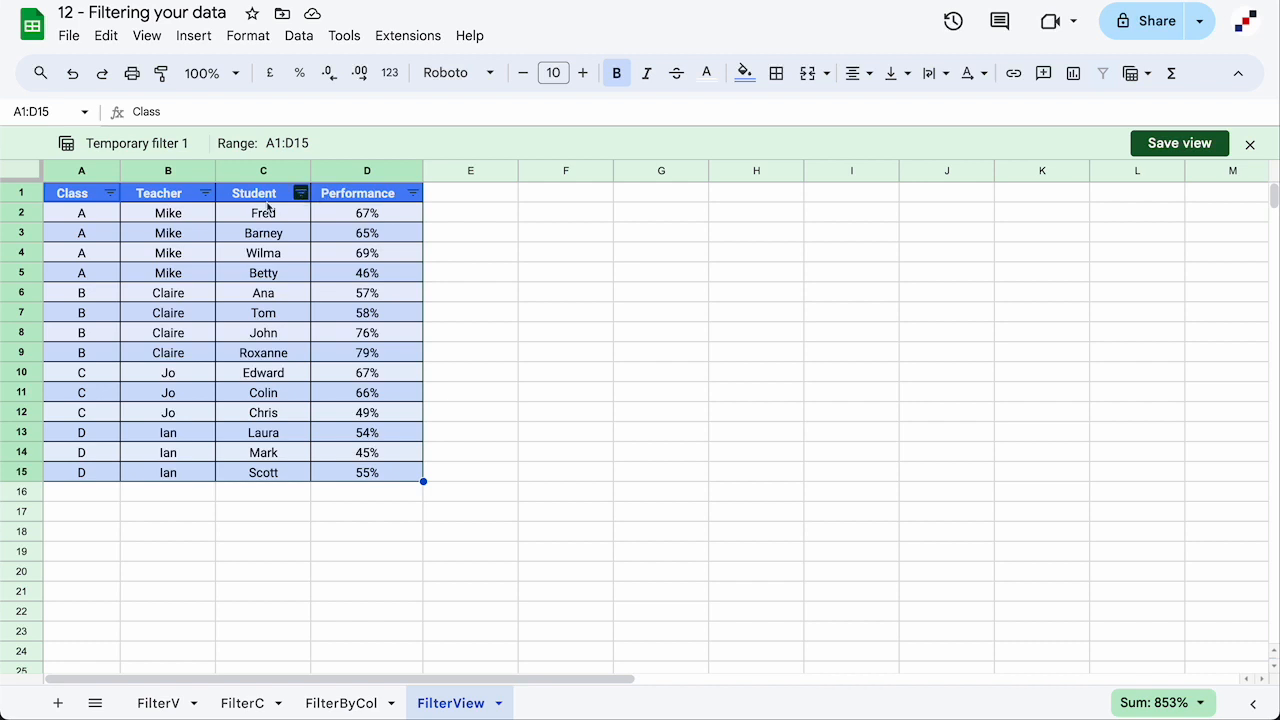
Filter the Class column to show only class A, hiding B, C and D
left_click(111, 193)
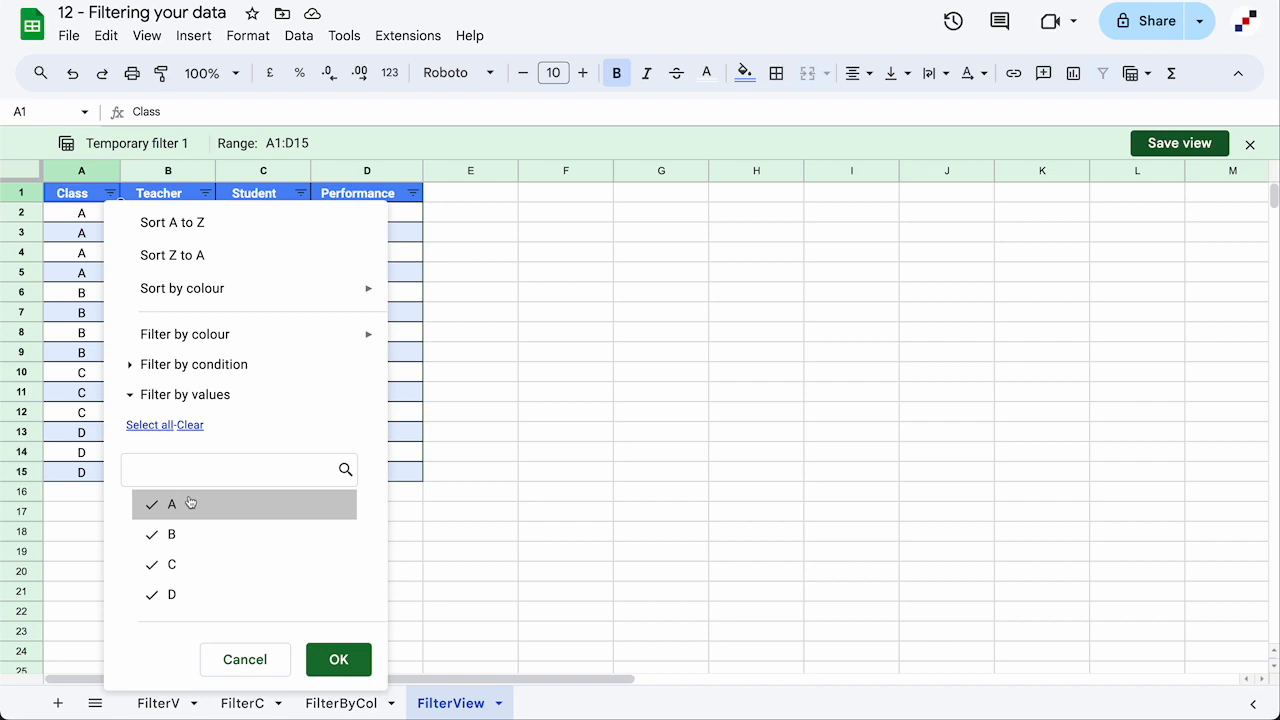
left_click(183, 538)
left_click(190, 566)
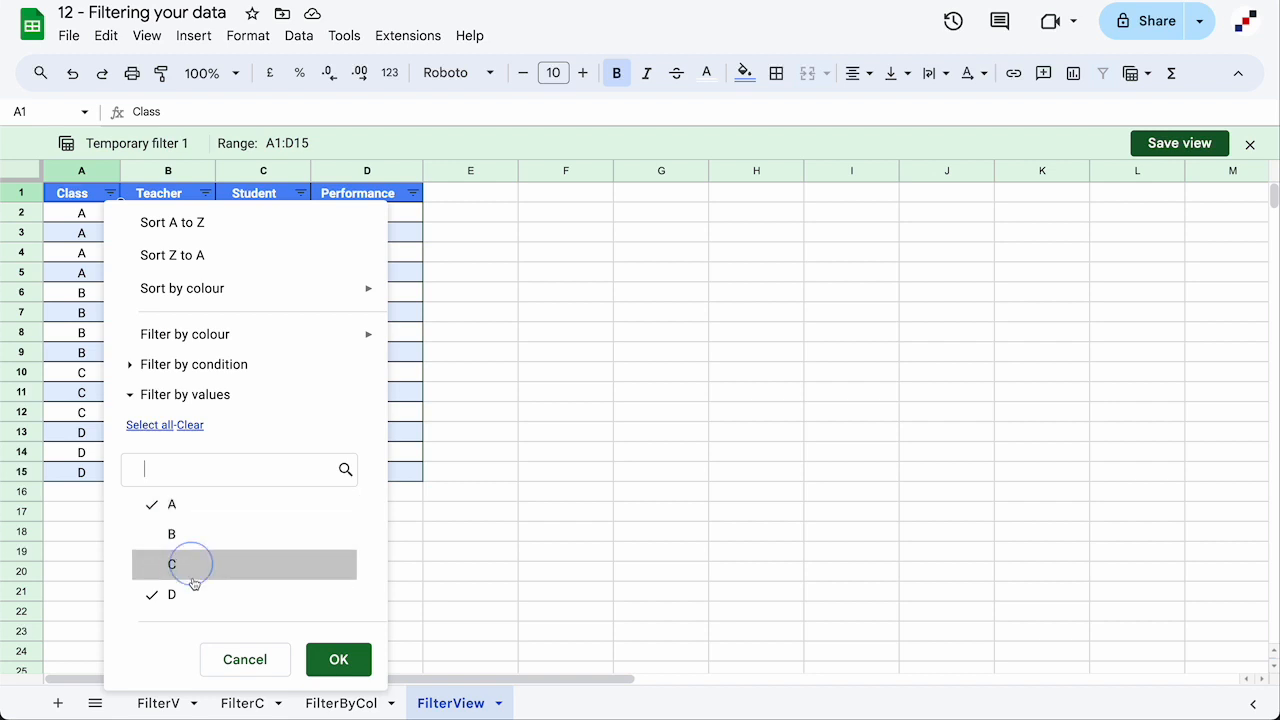
left_click(193, 595)
left_click(344, 656)
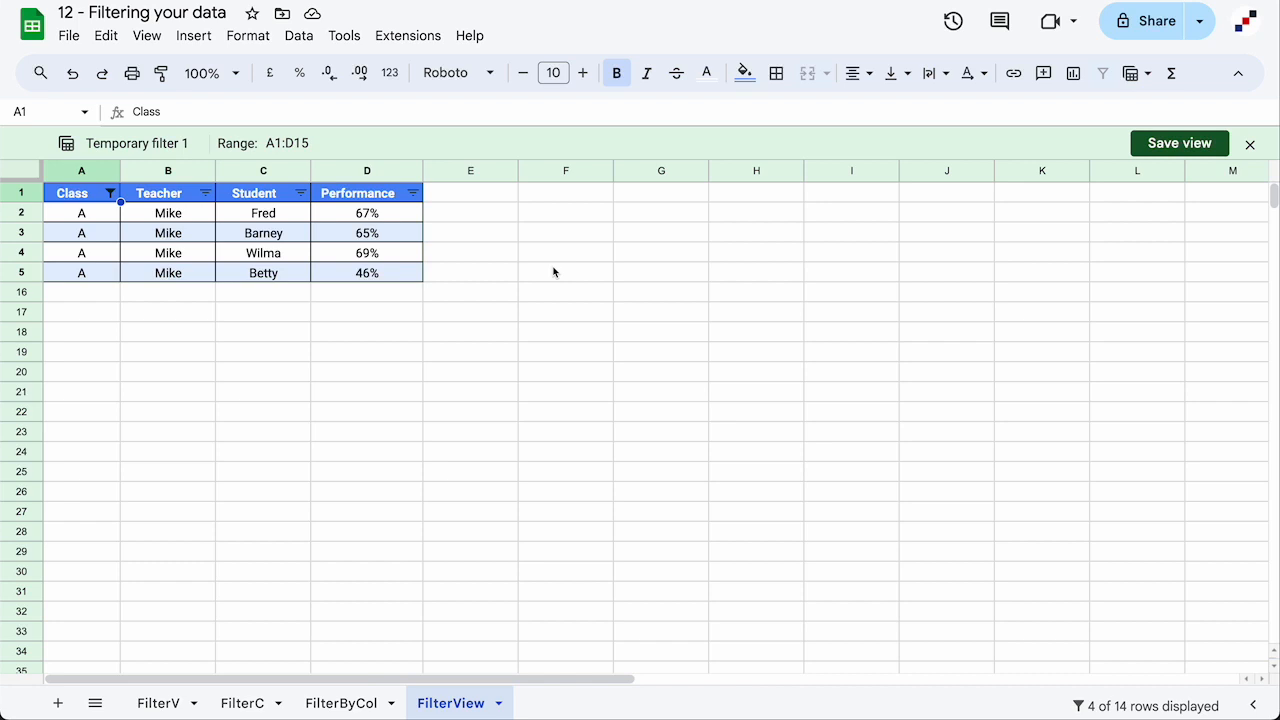
Save the filter view as 'Class A' and close it to show all rows
left_click(1178, 145)
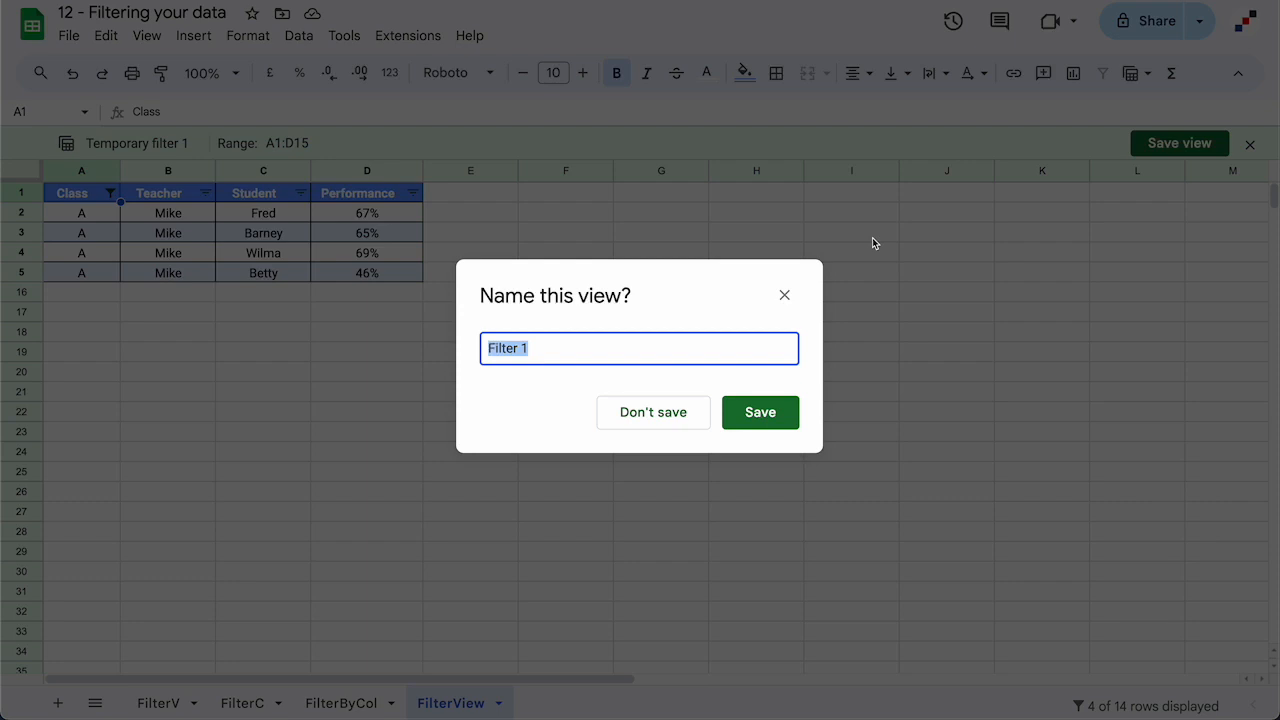
type("Class A")
left_click(758, 418)
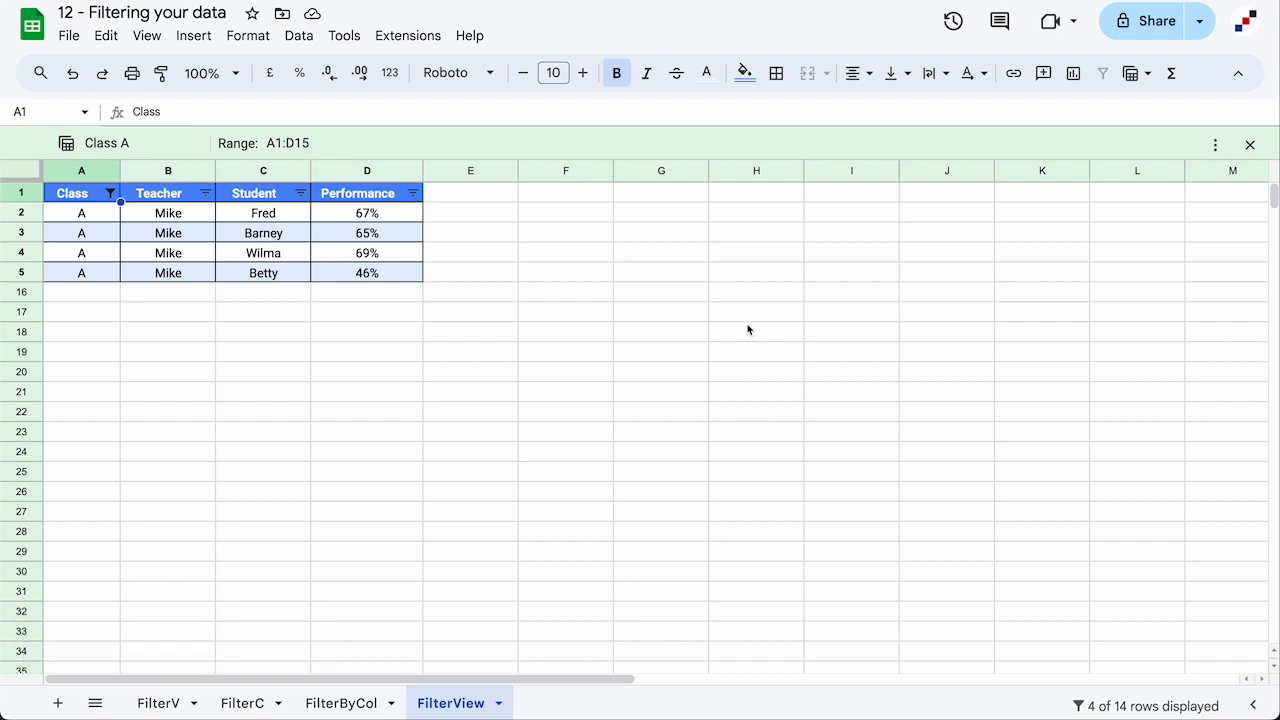
left_click(1251, 146)
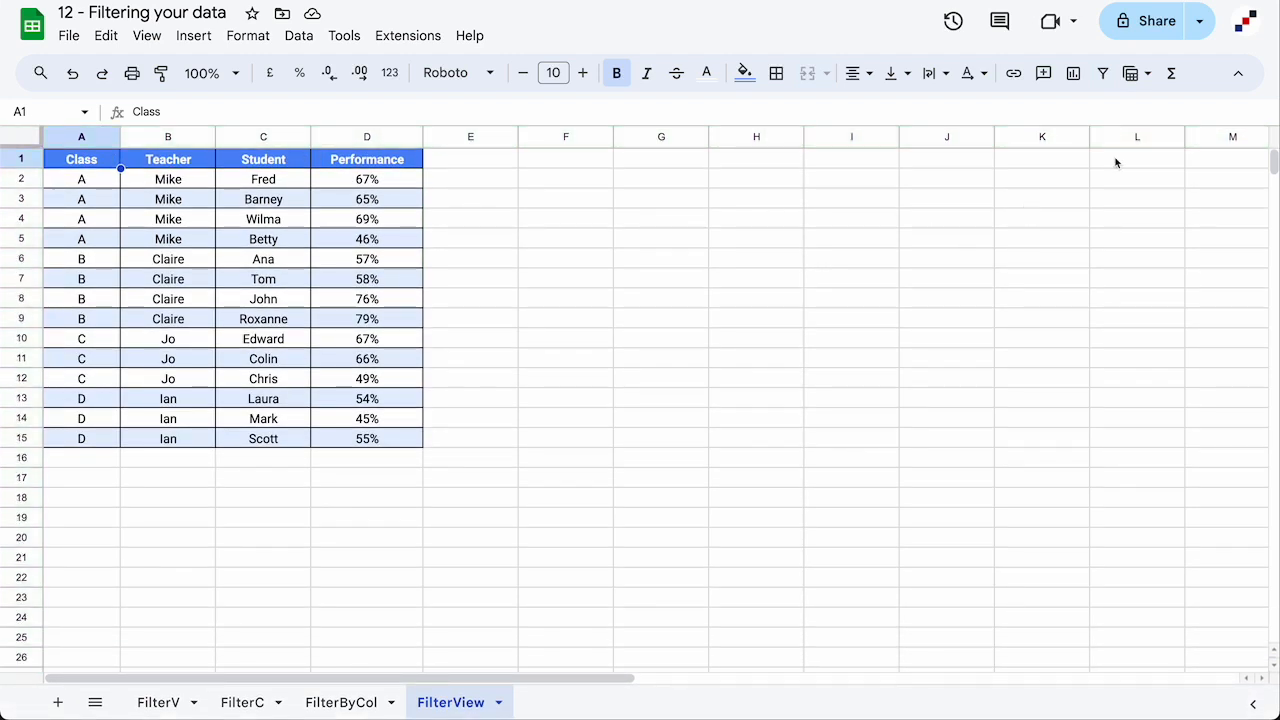
Reopen the saved Class A filter view from the filter views list
left_click(1139, 76)
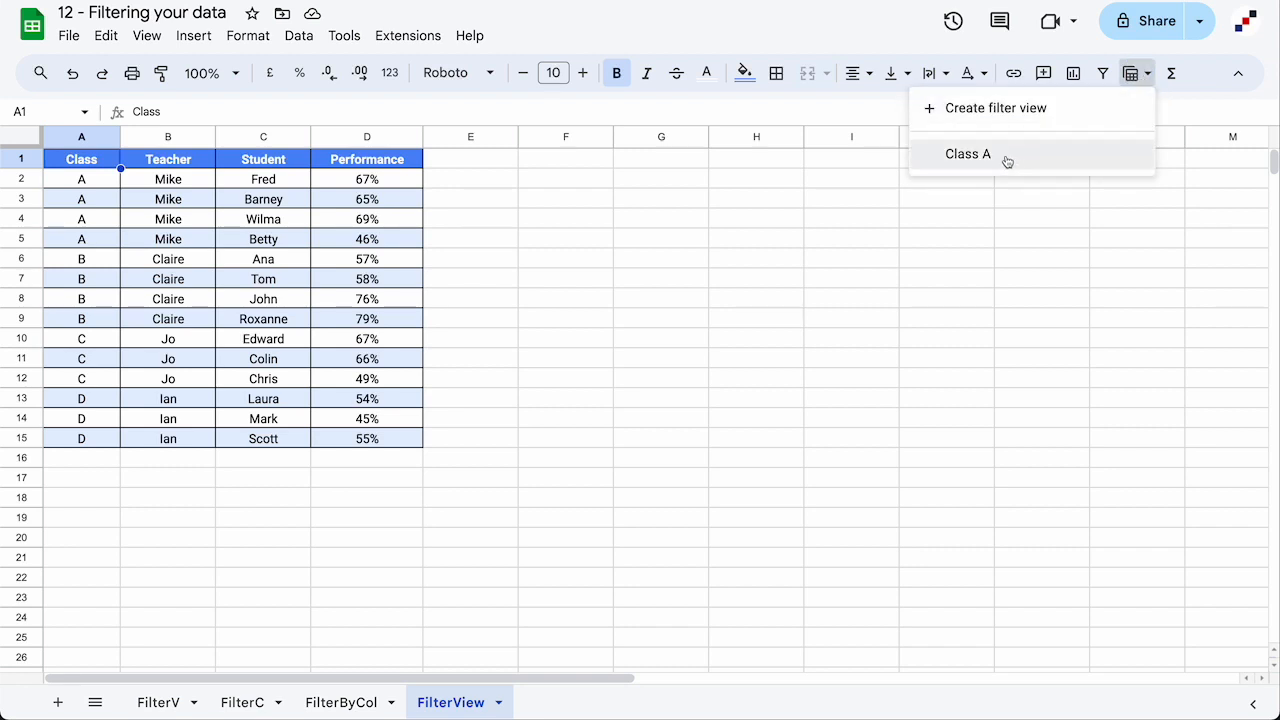
left_click(968, 154)
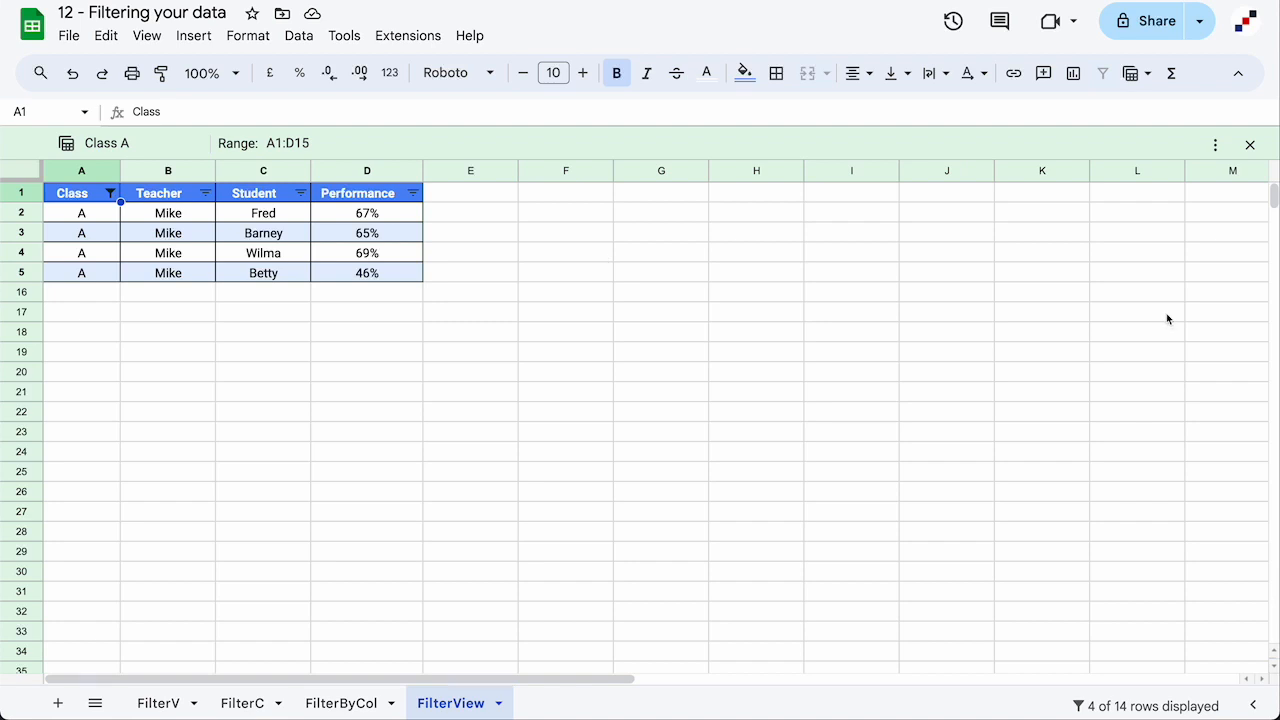
Duplicate the Class A filter view and rename the copy to 'Class B', keeping A1:D15
left_click(1216, 148)
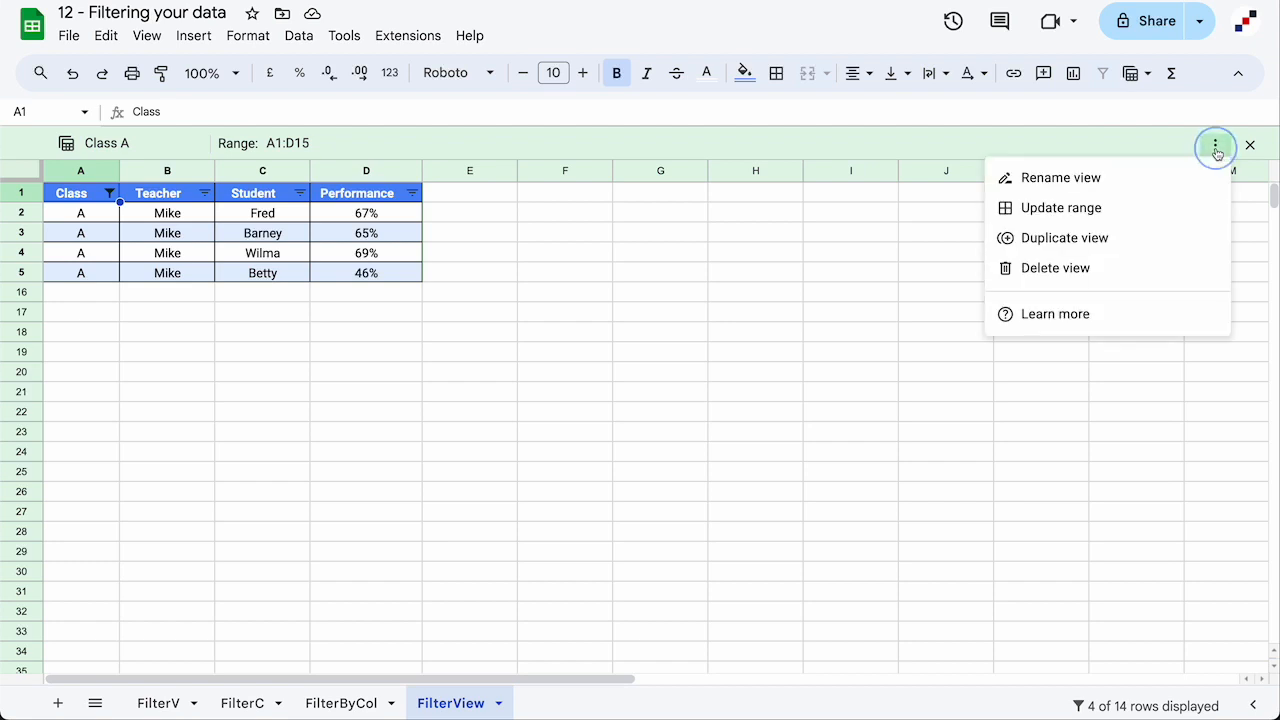
left_click(1051, 240)
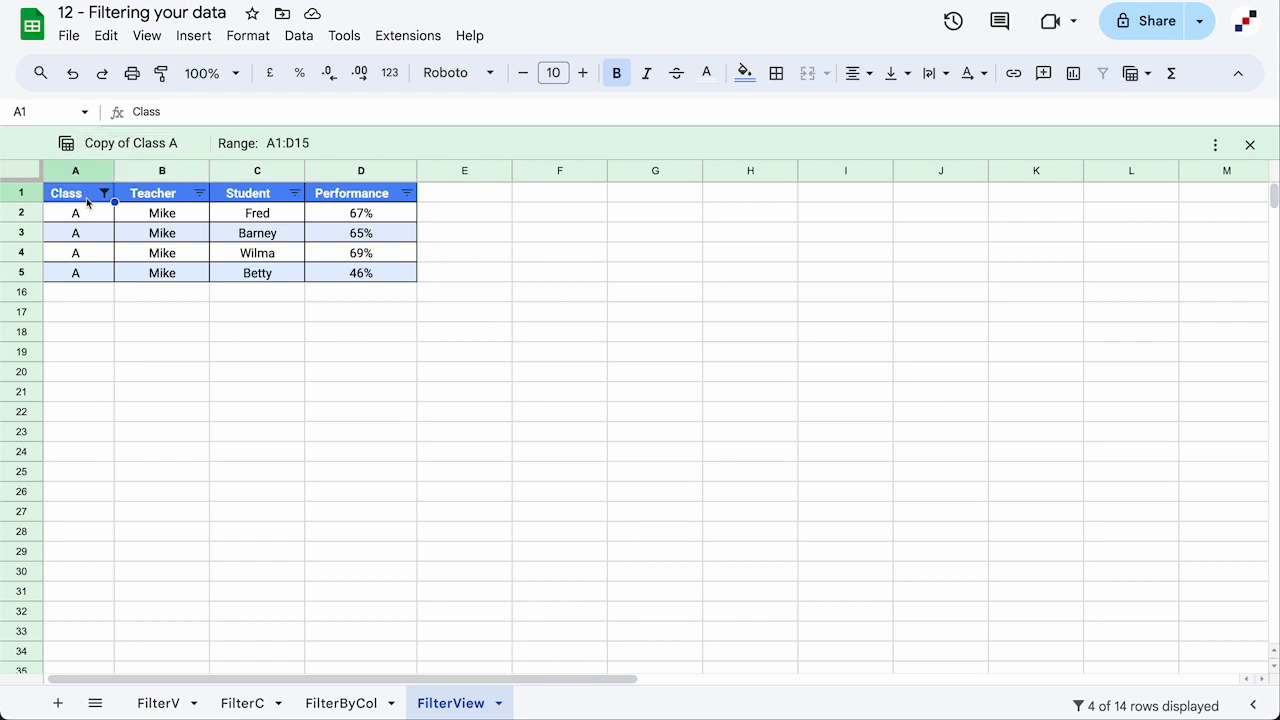
left_click(110, 143)
left_click_drag(85, 143, 132, 143)
key("BackSpace")
left_click(139, 146)
key("BackSpace")
type("B")
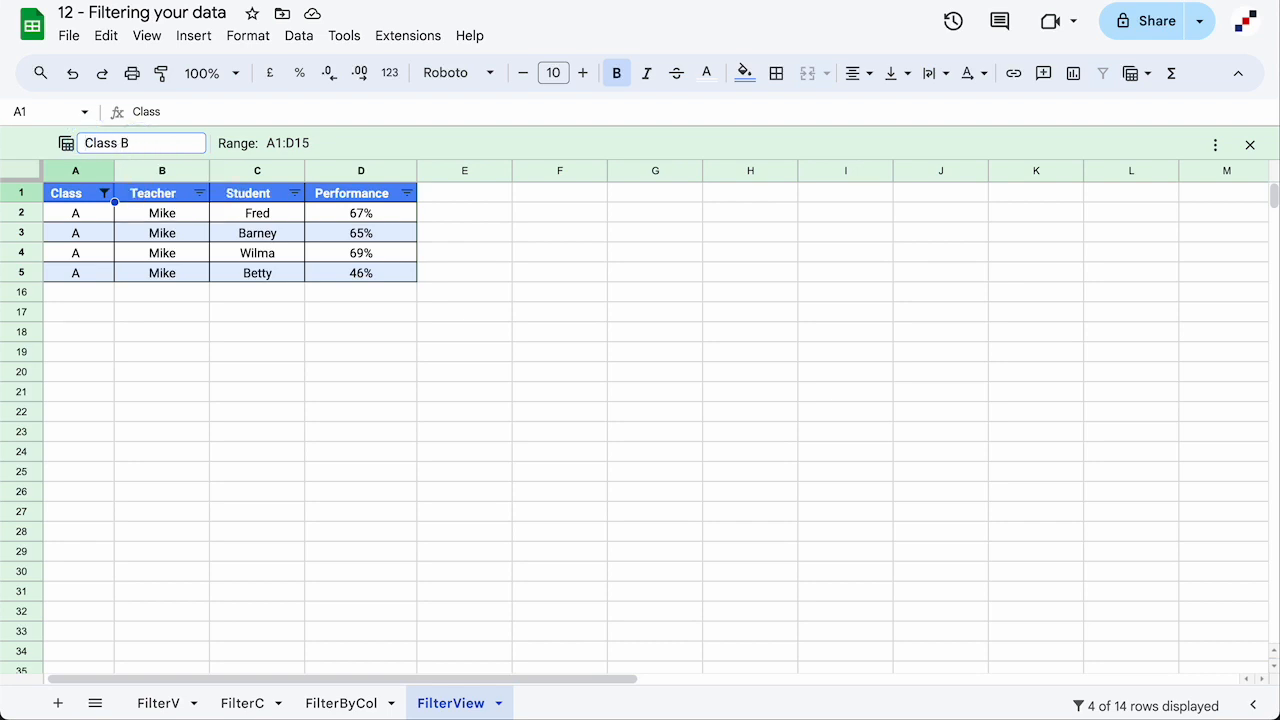
left_click(296, 143)
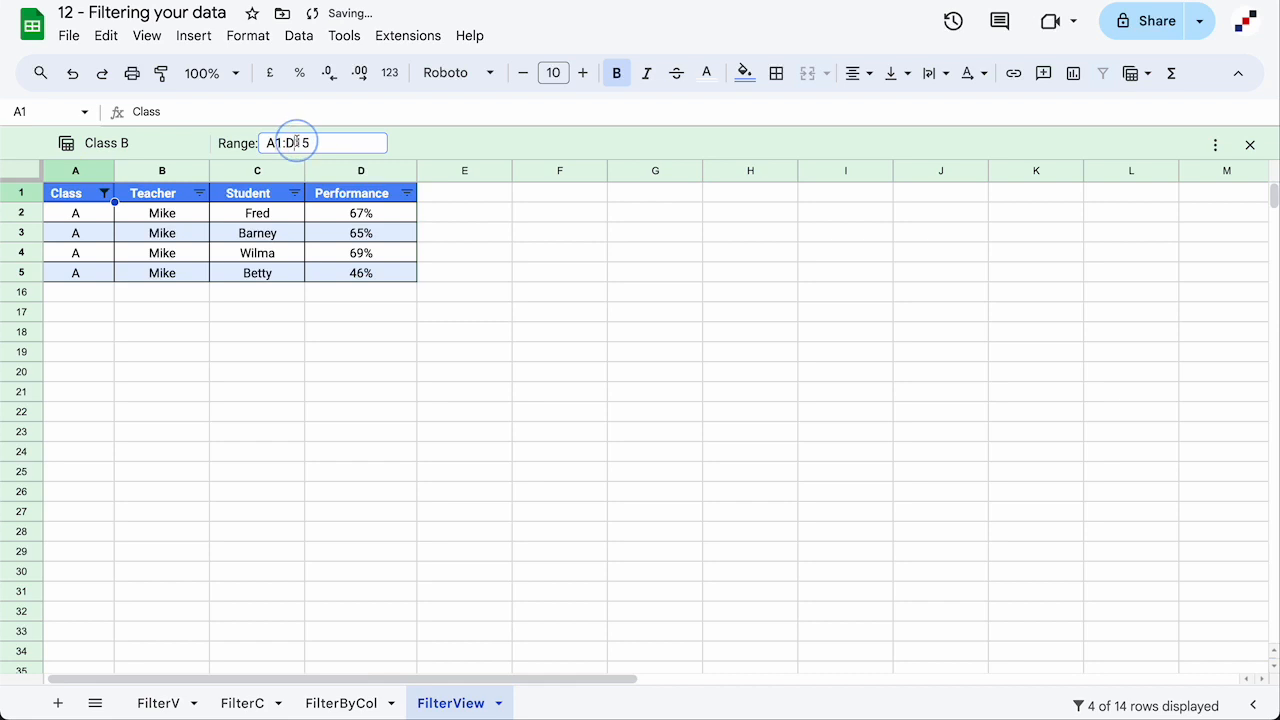
left_click(430, 147)
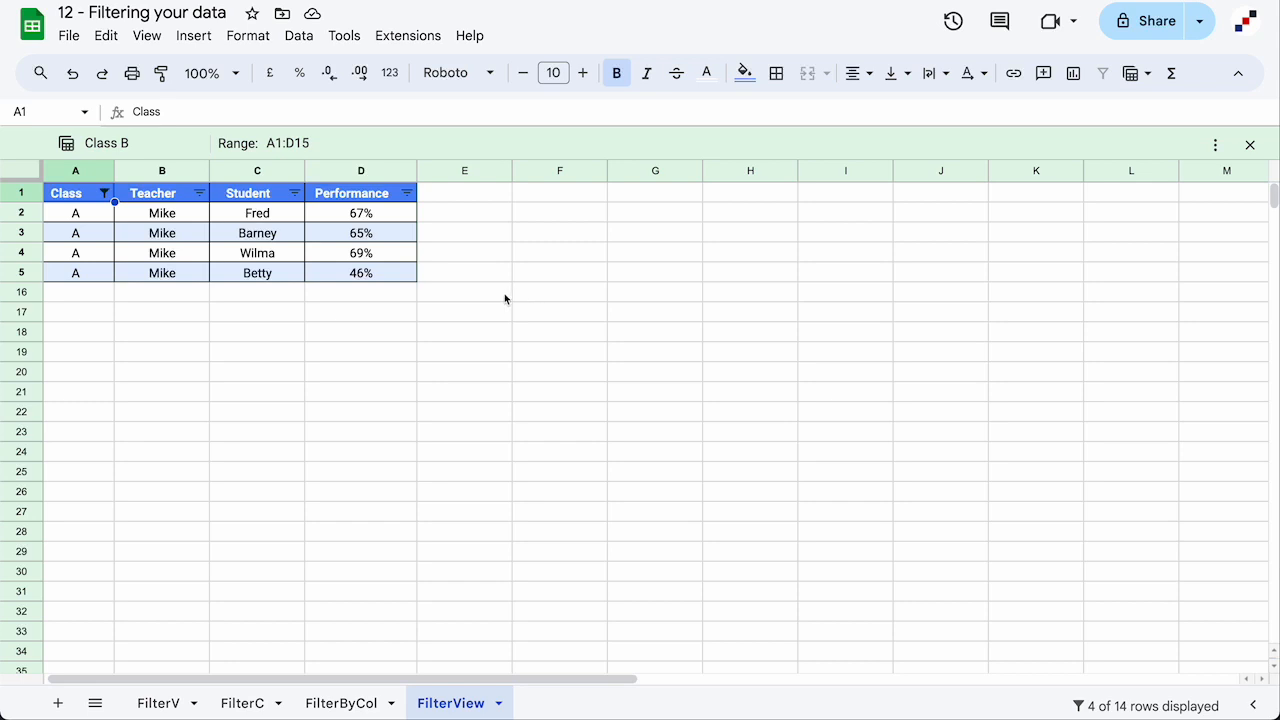
Filter the Class B view to class B rows only, then exit the view
left_click(106, 195)
left_click(188, 513)
left_click(188, 536)
left_click(333, 662)
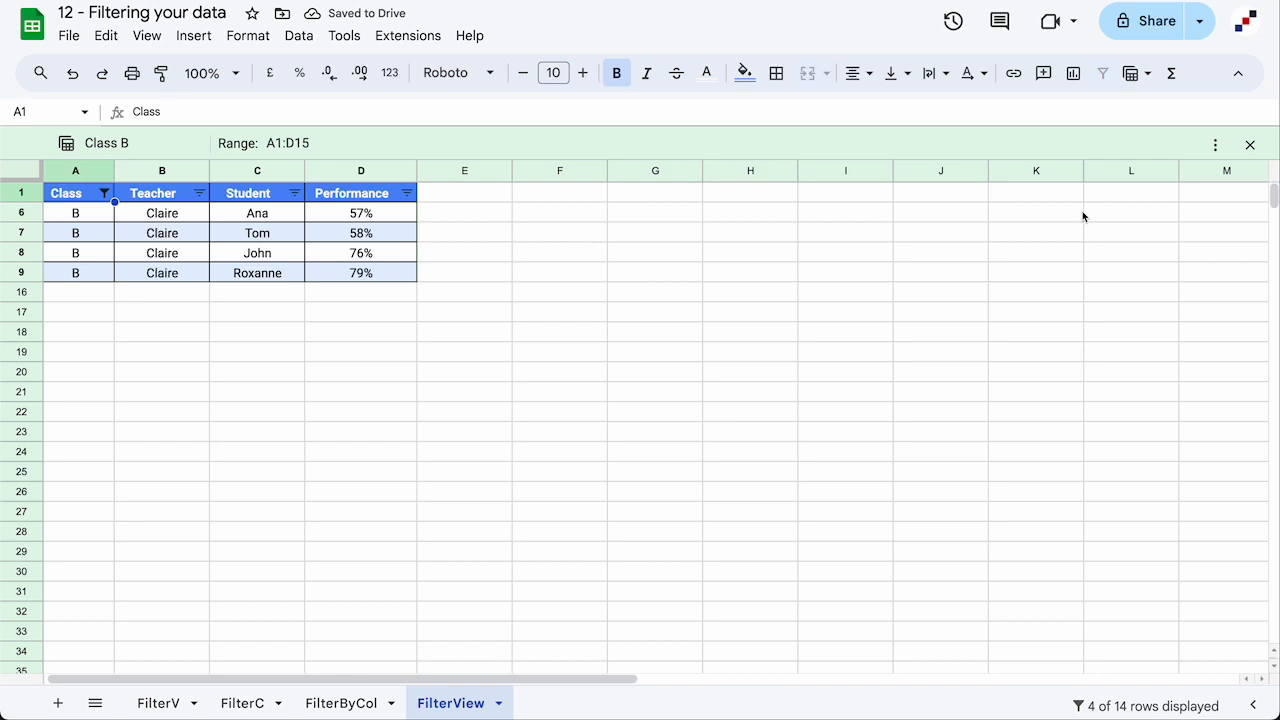
left_click(1249, 147)
left_click(1131, 75)
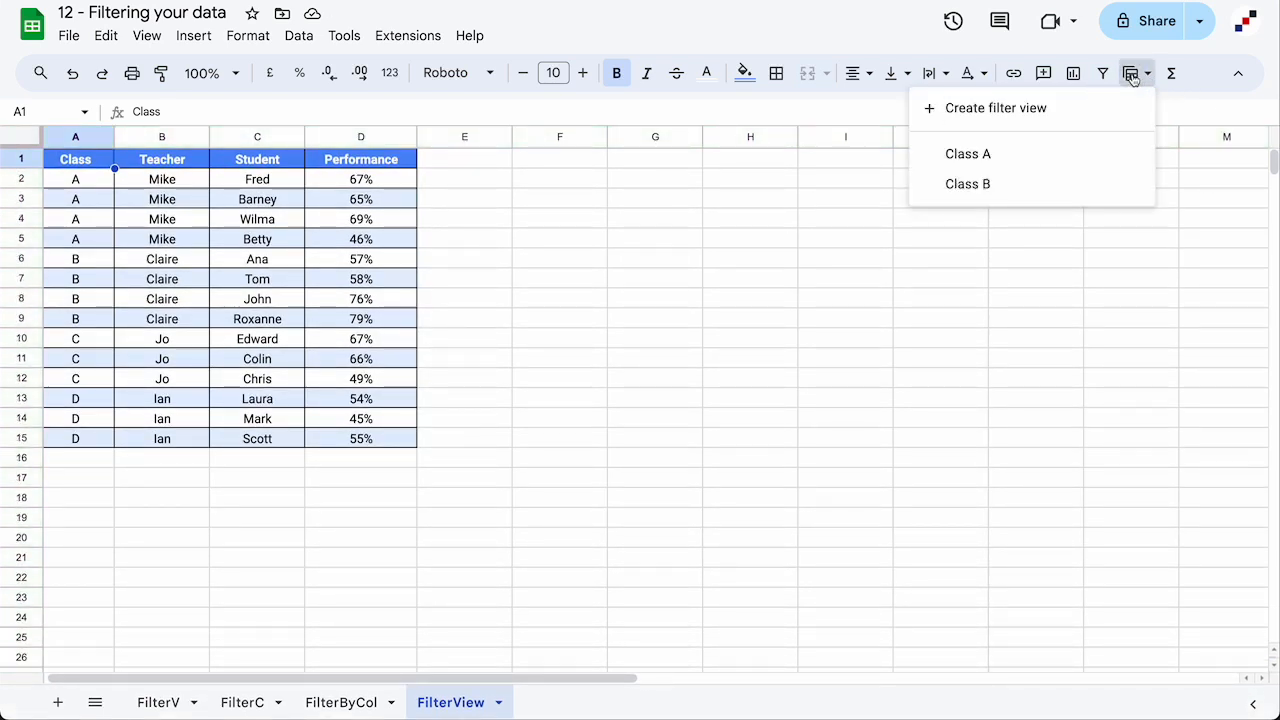
Switch from the Class B filter view to the Class A filter view
left_click(1040, 186)
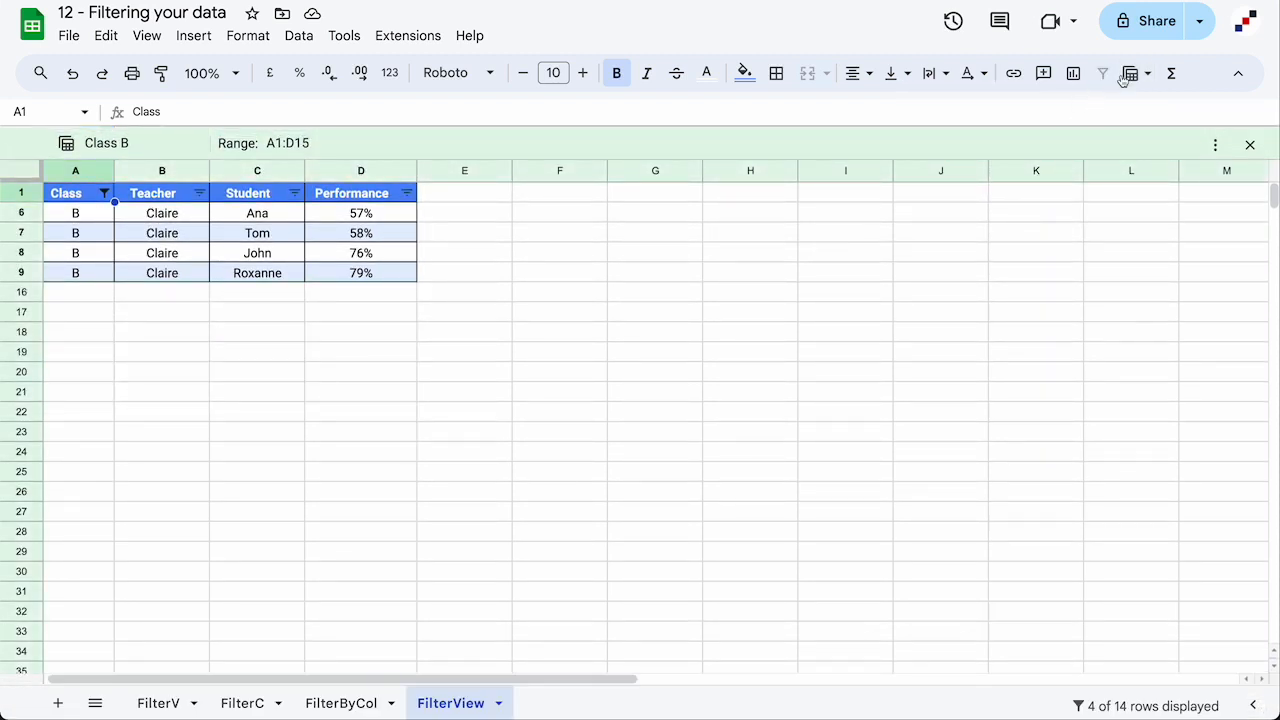
left_click(1125, 78)
left_click(1054, 186)
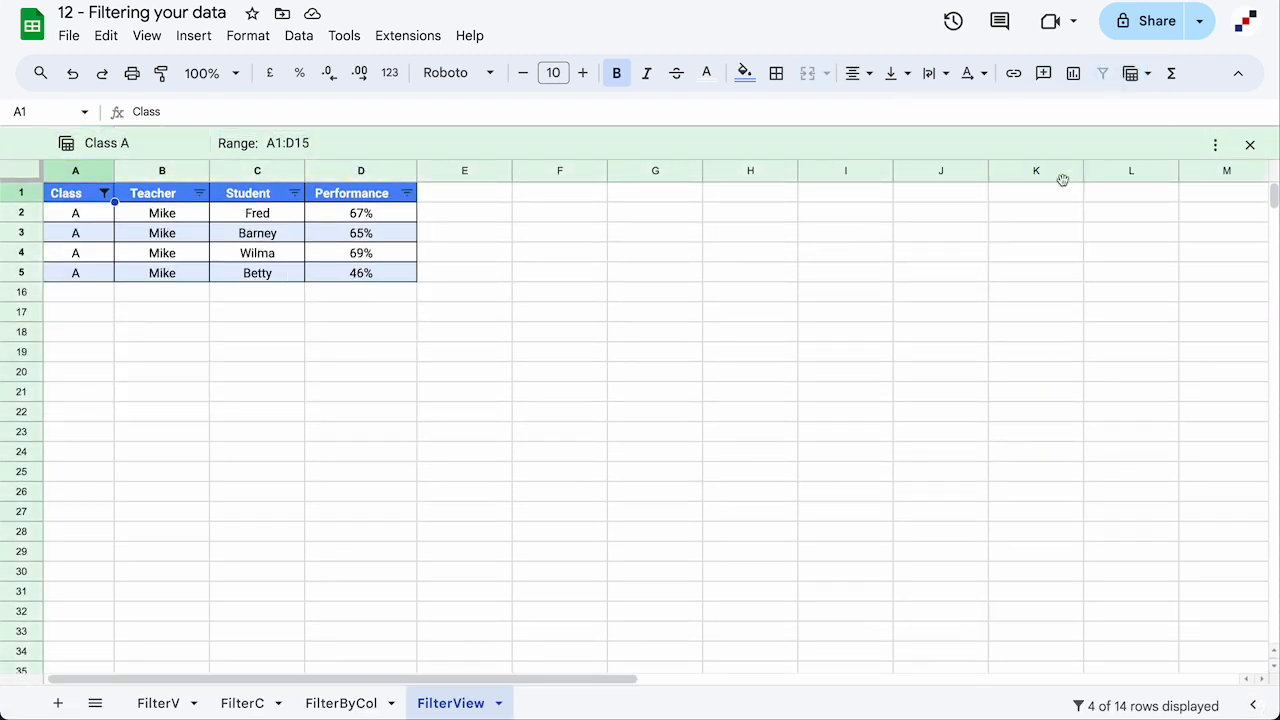
Exit the filter view to show all rows, then reopen the Class A view
left_click(1134, 78)
left_click(975, 261)
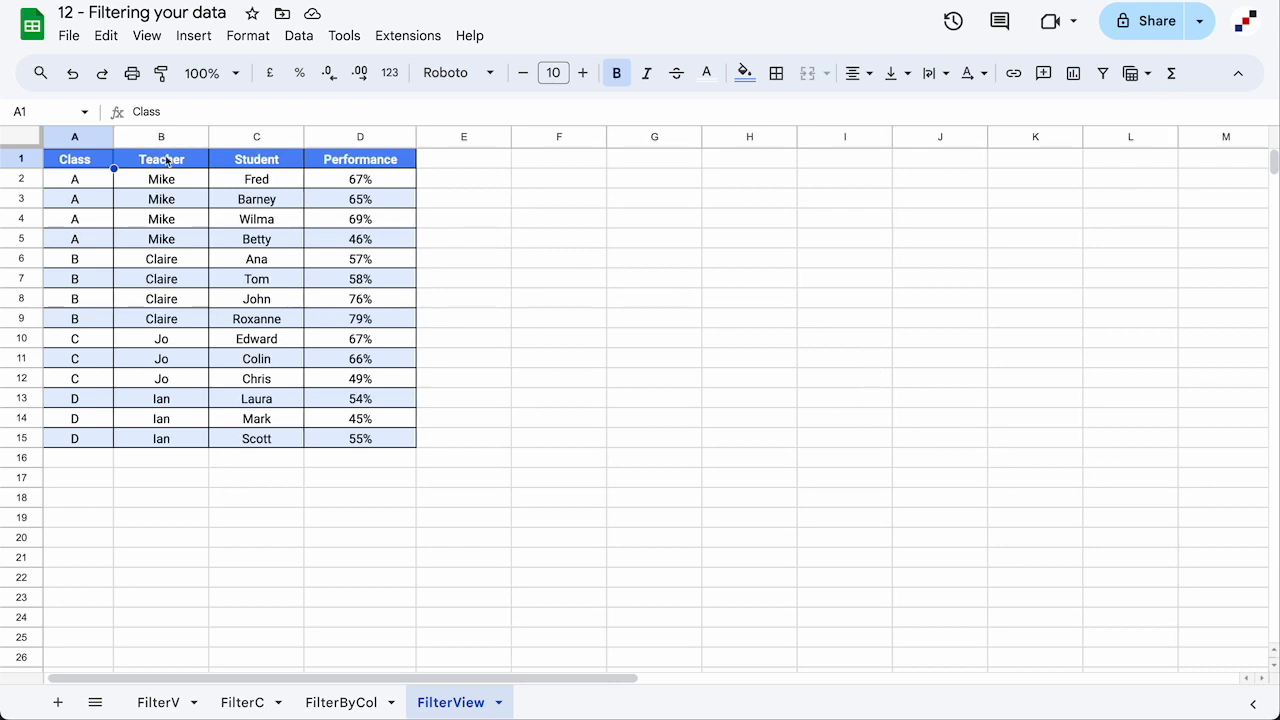
left_click(1147, 77)
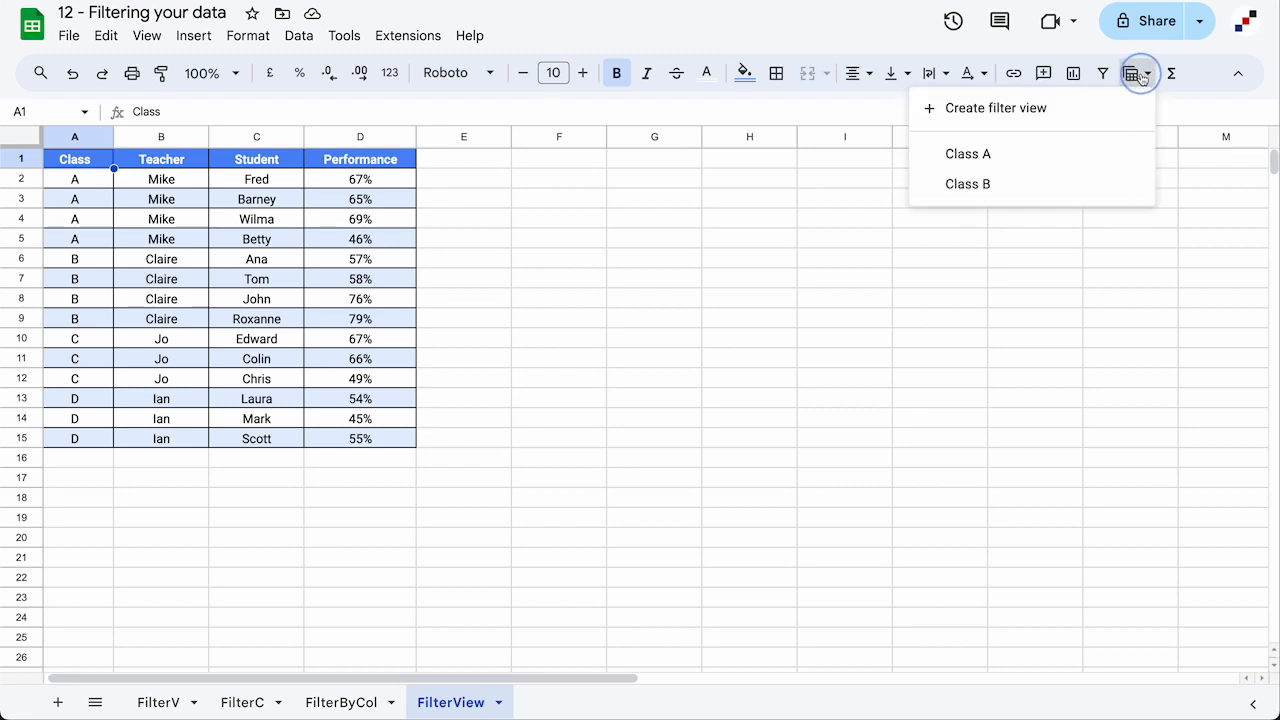
left_click(1100, 157)
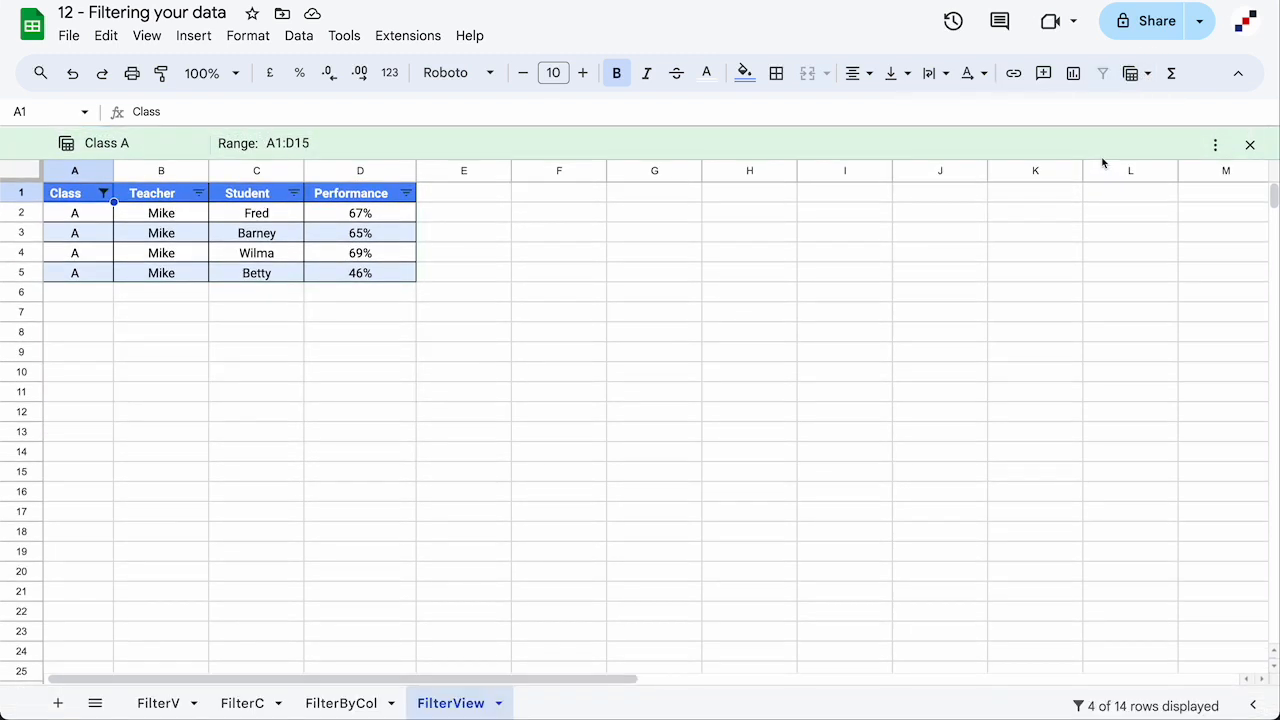
Delete the Class A filter view from its options menu and check the remaining views
left_click(1216, 146)
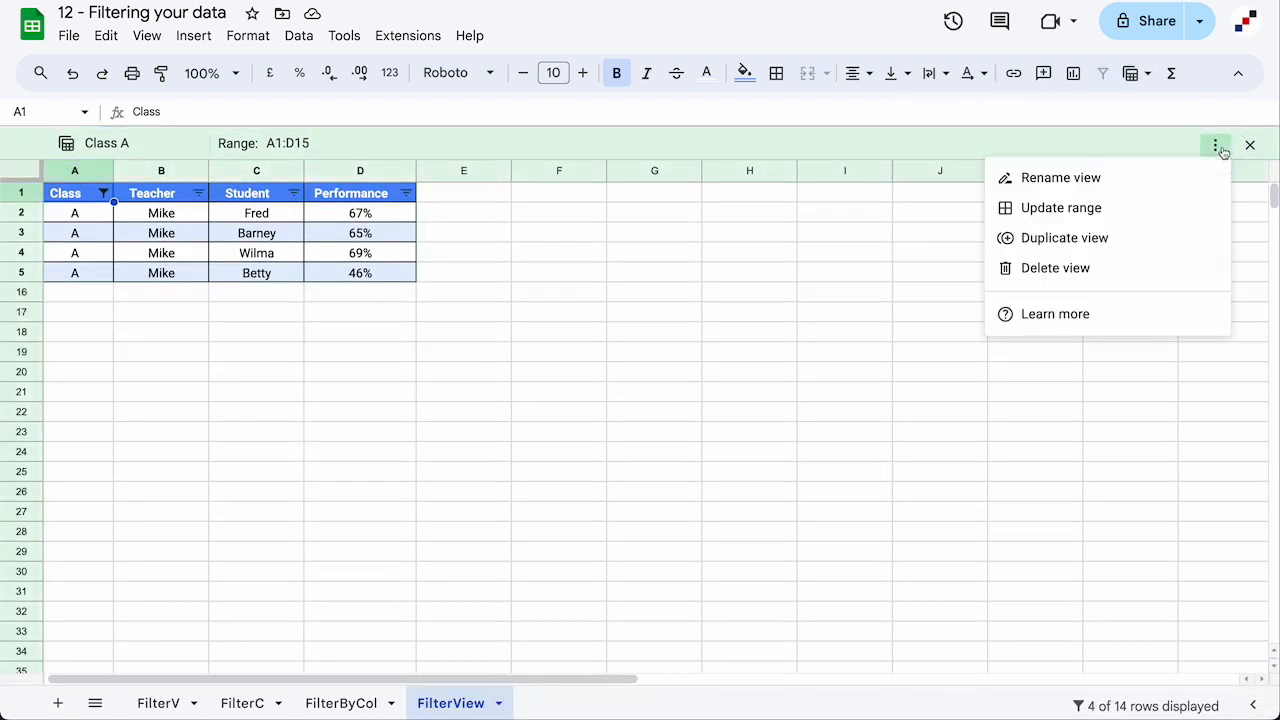
left_click(1088, 270)
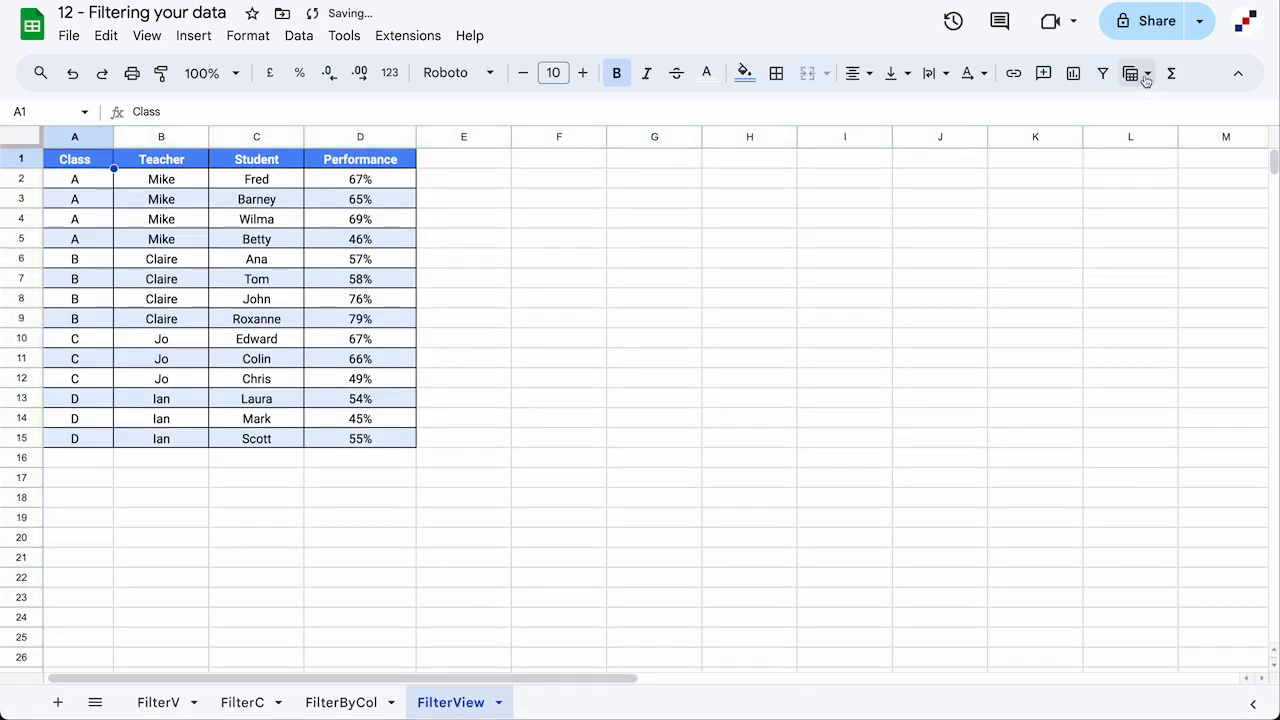
left_click(1146, 76)
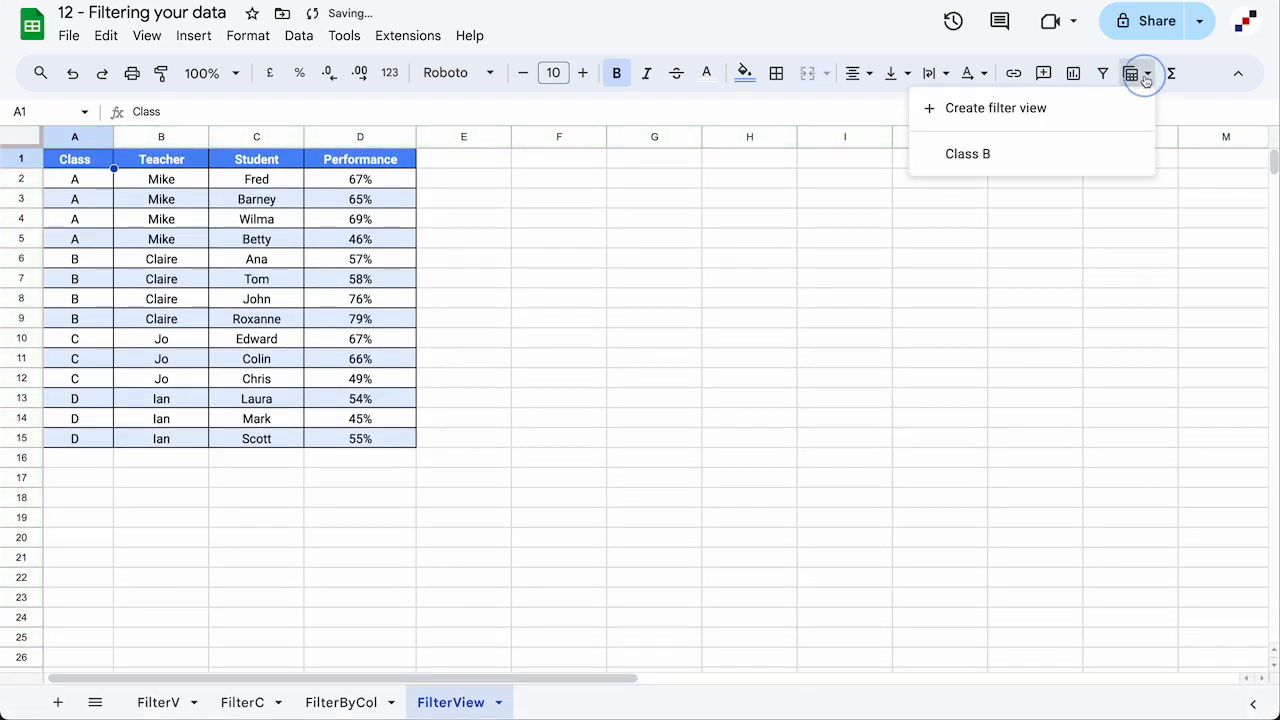
left_click(1095, 243)
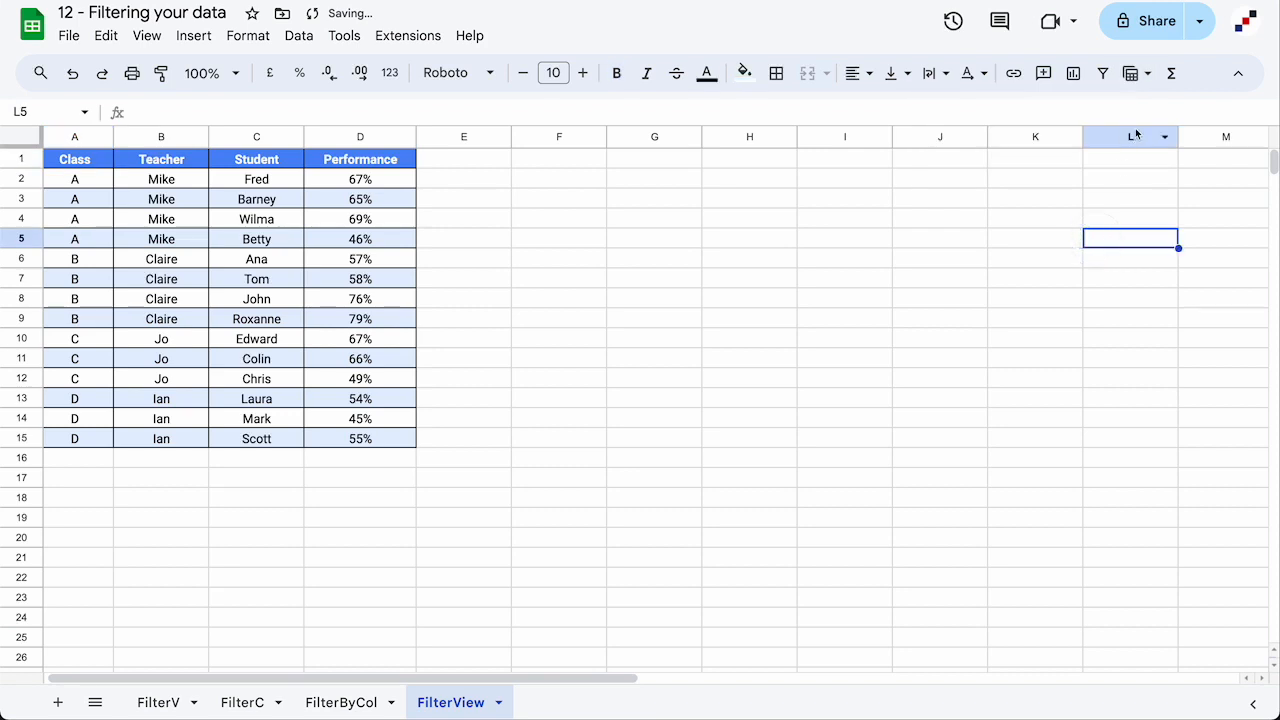
Delete all remaining filter views in the tab via Data > View options and confirm none remain
left_click(298, 37)
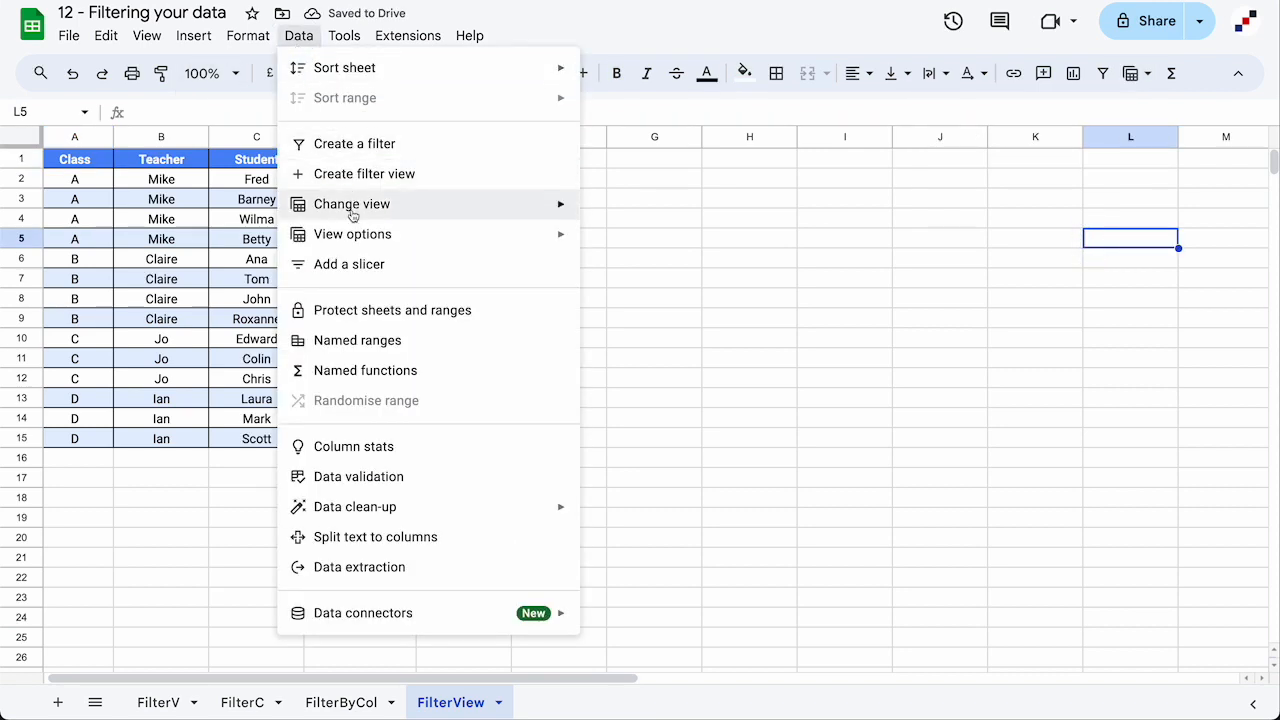
mouse_move(354, 242)
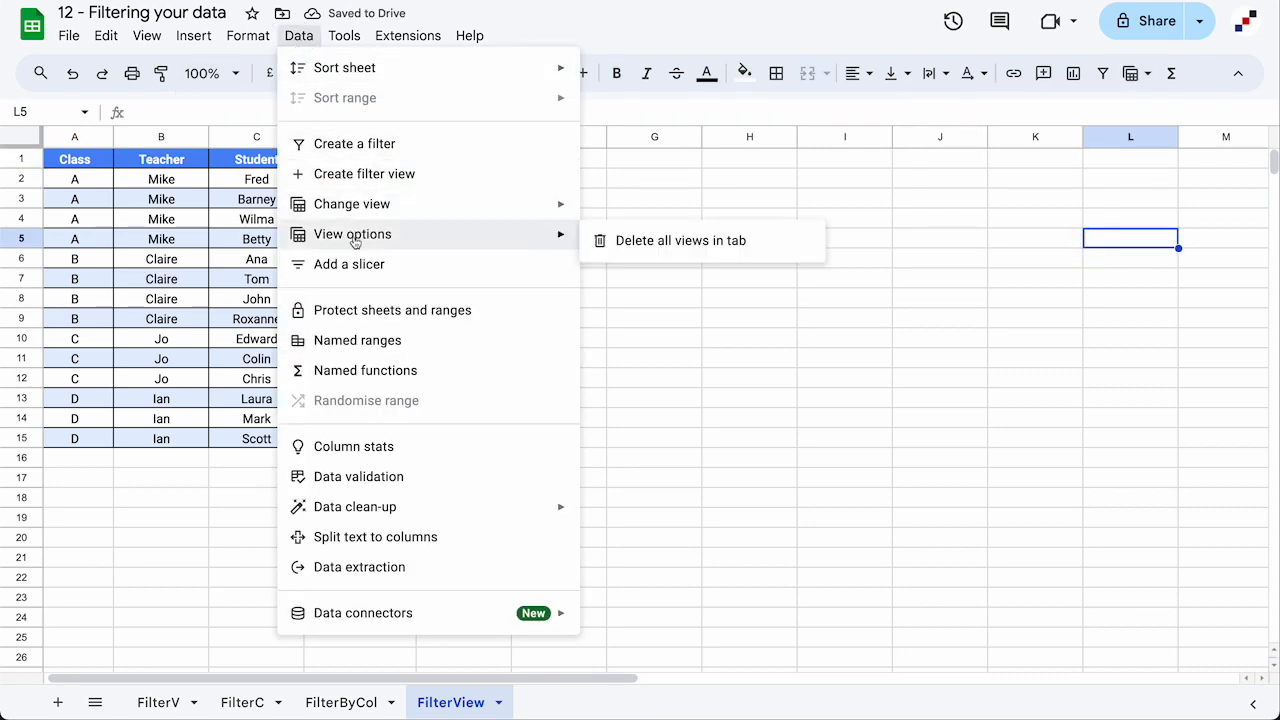
left_click(735, 244)
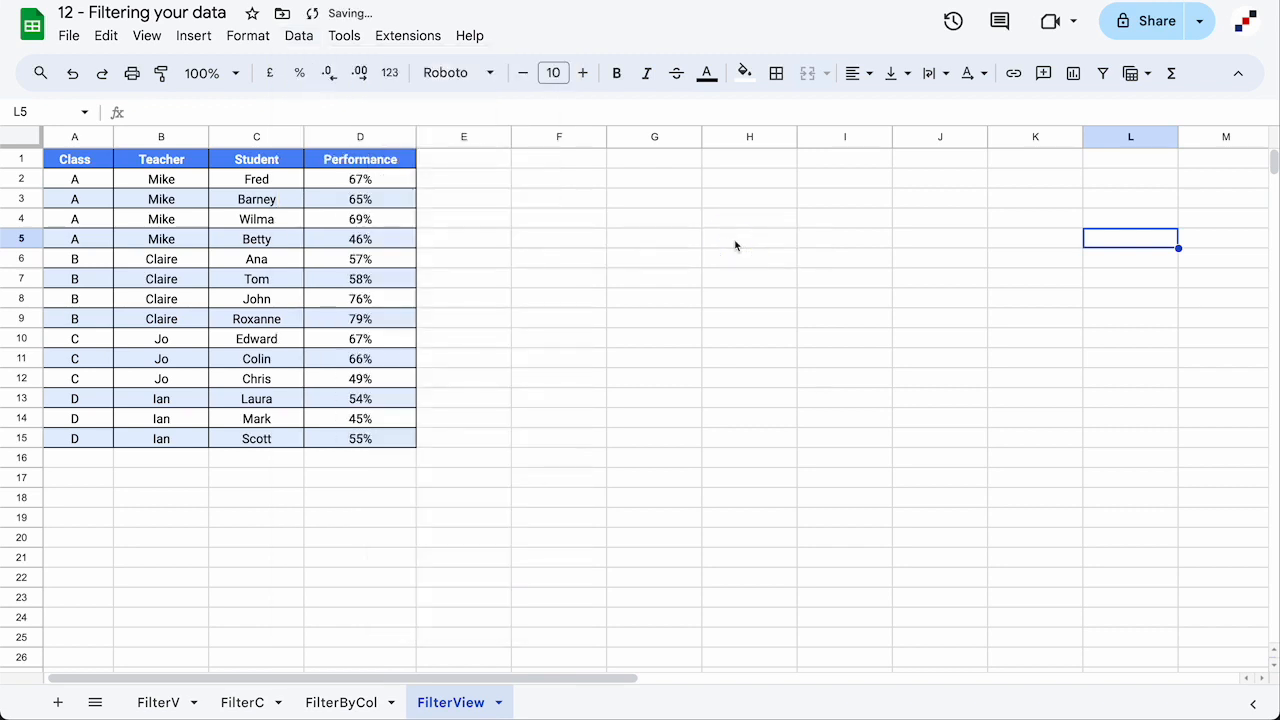
left_click(1133, 80)
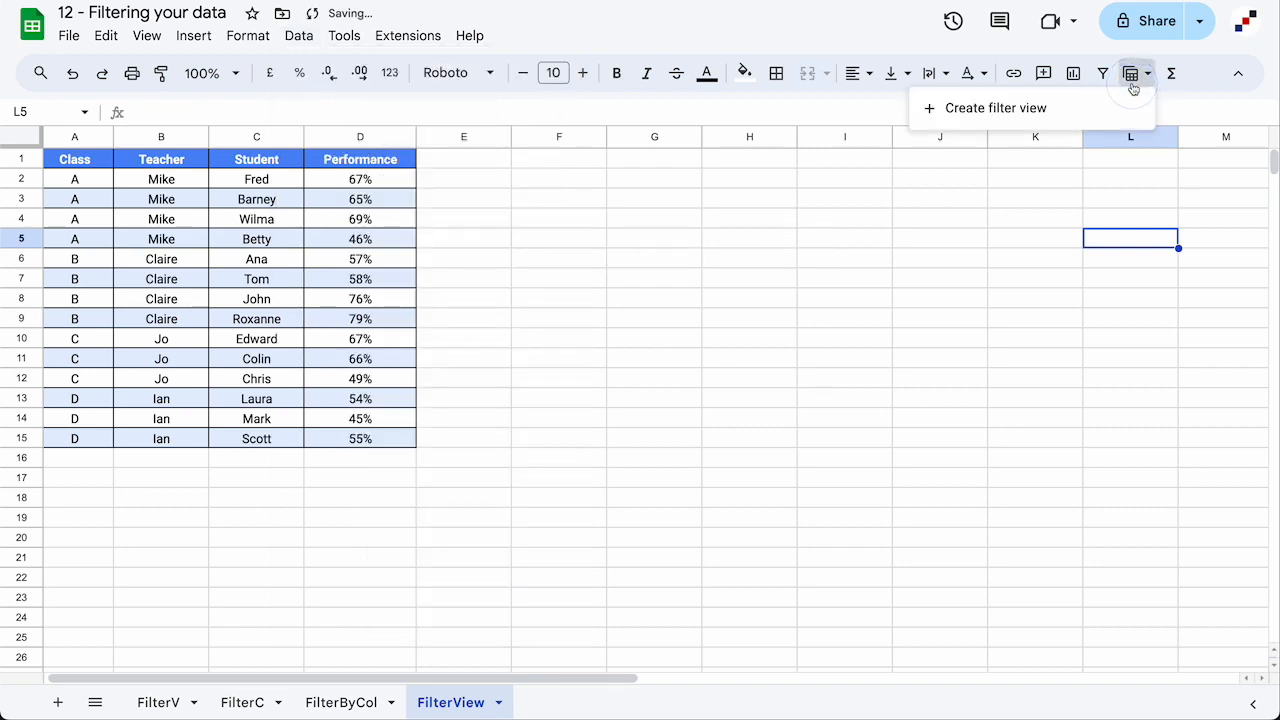
left_click(1134, 77)
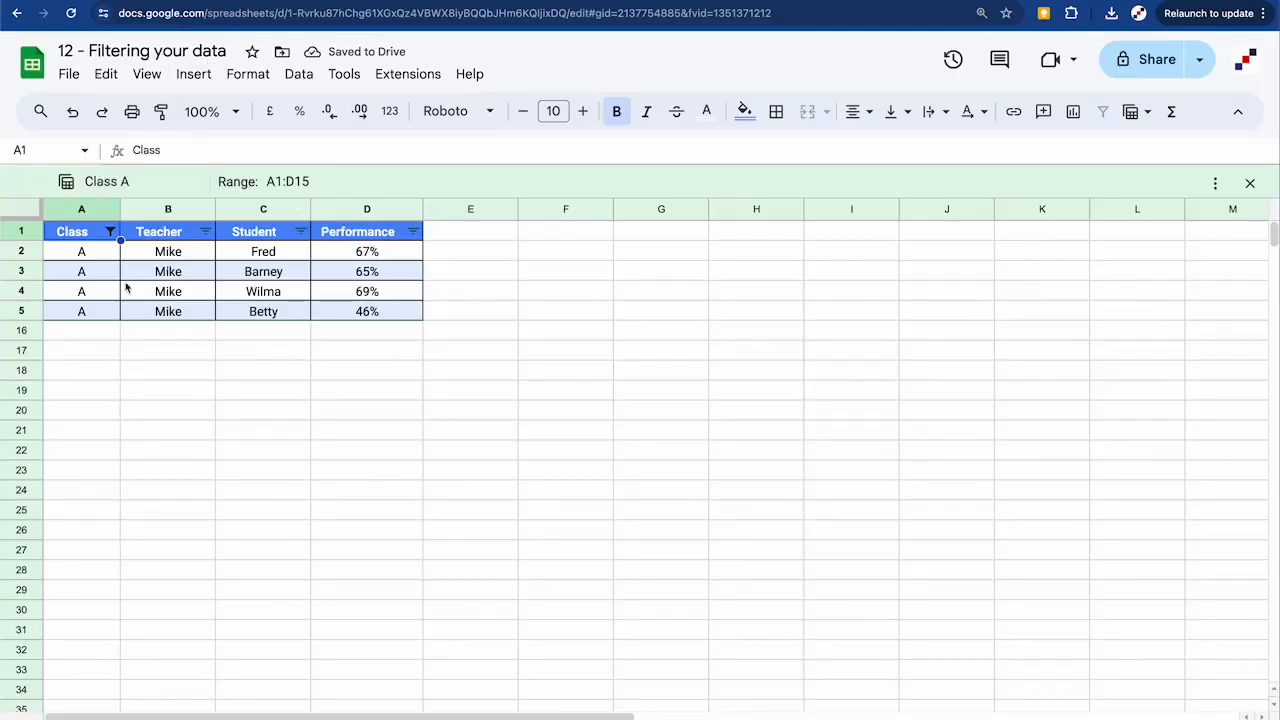
Change the class in A3 and A4 to B, then reload the page to refresh the view
left_click(90, 275)
type("B")
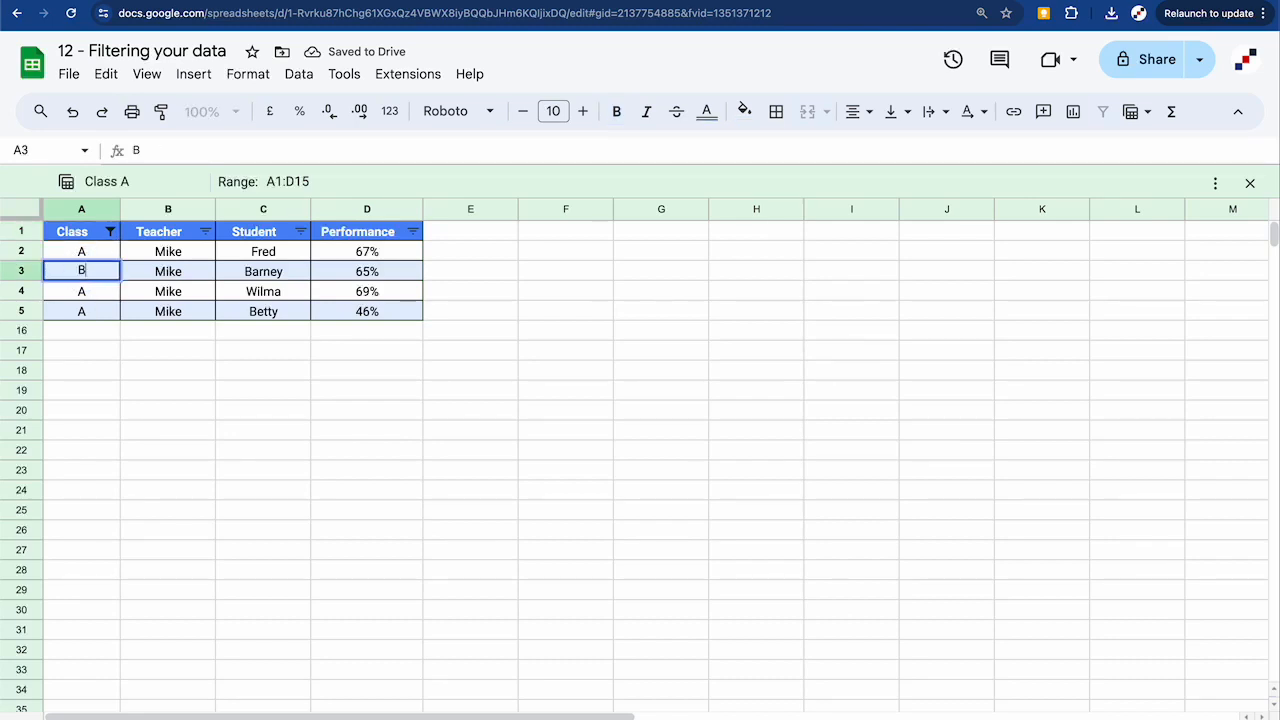
key("Return")
type("B")
key("Return")
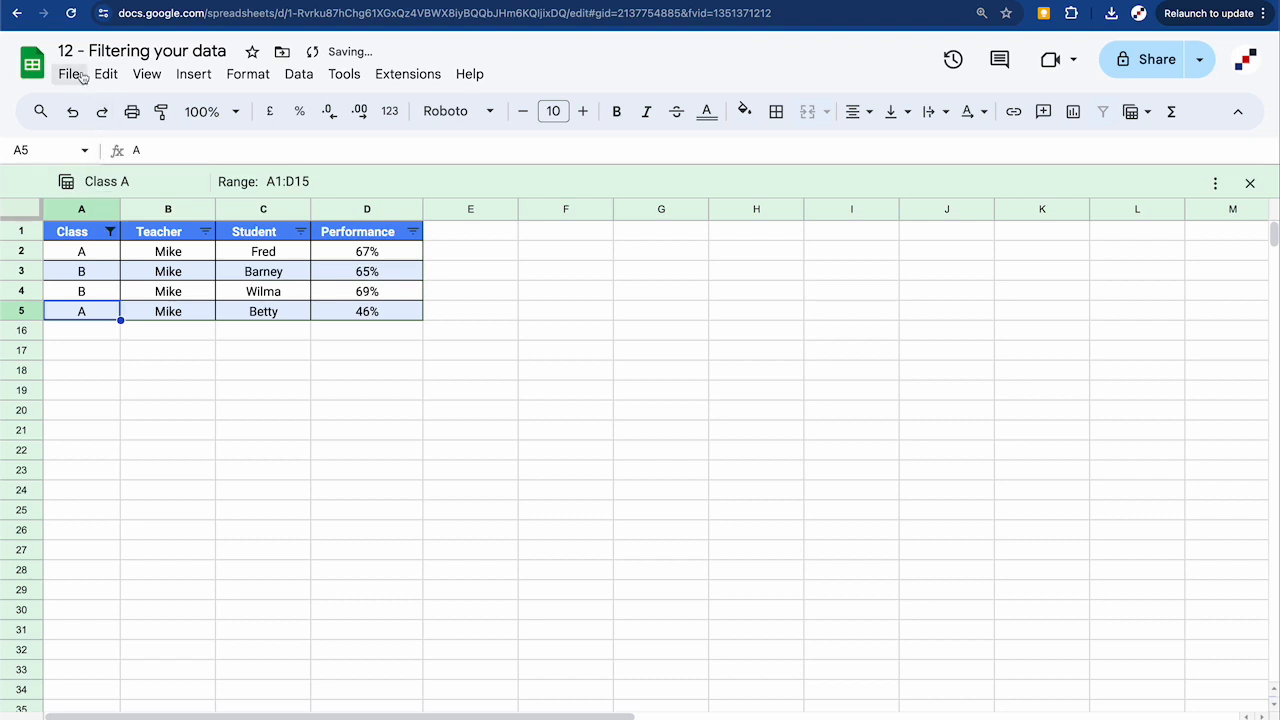
left_click(72, 14)
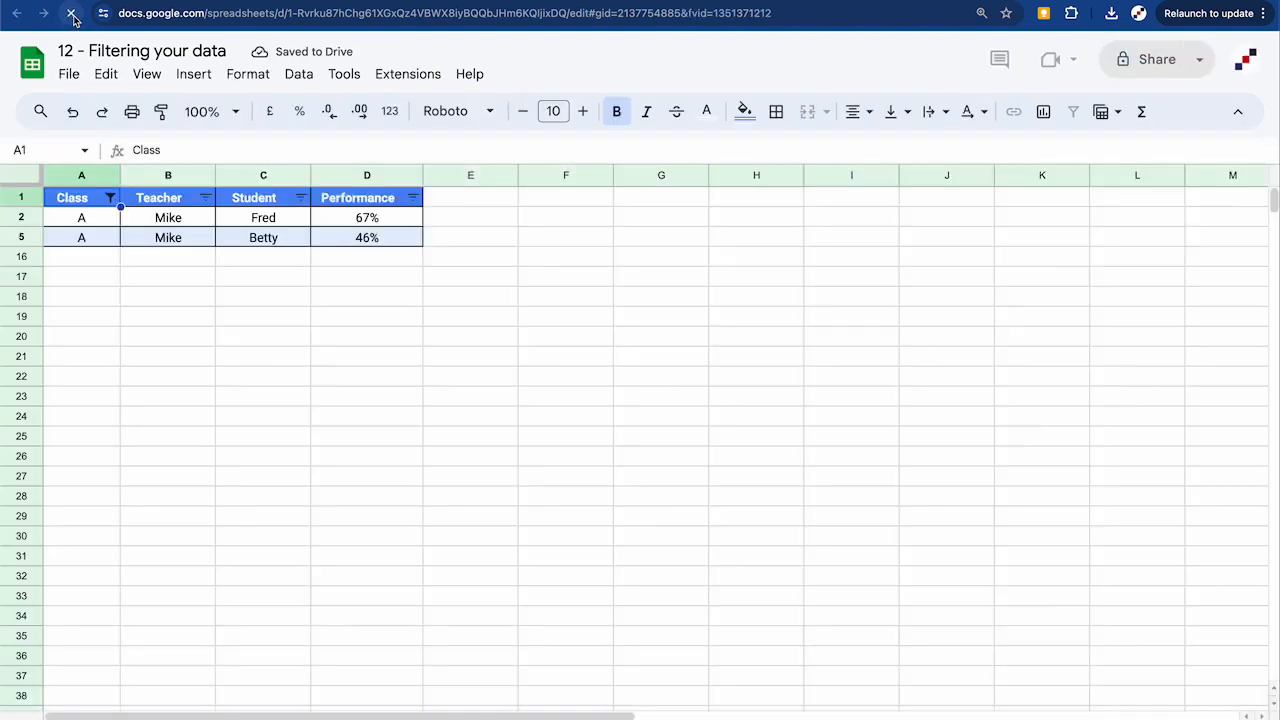